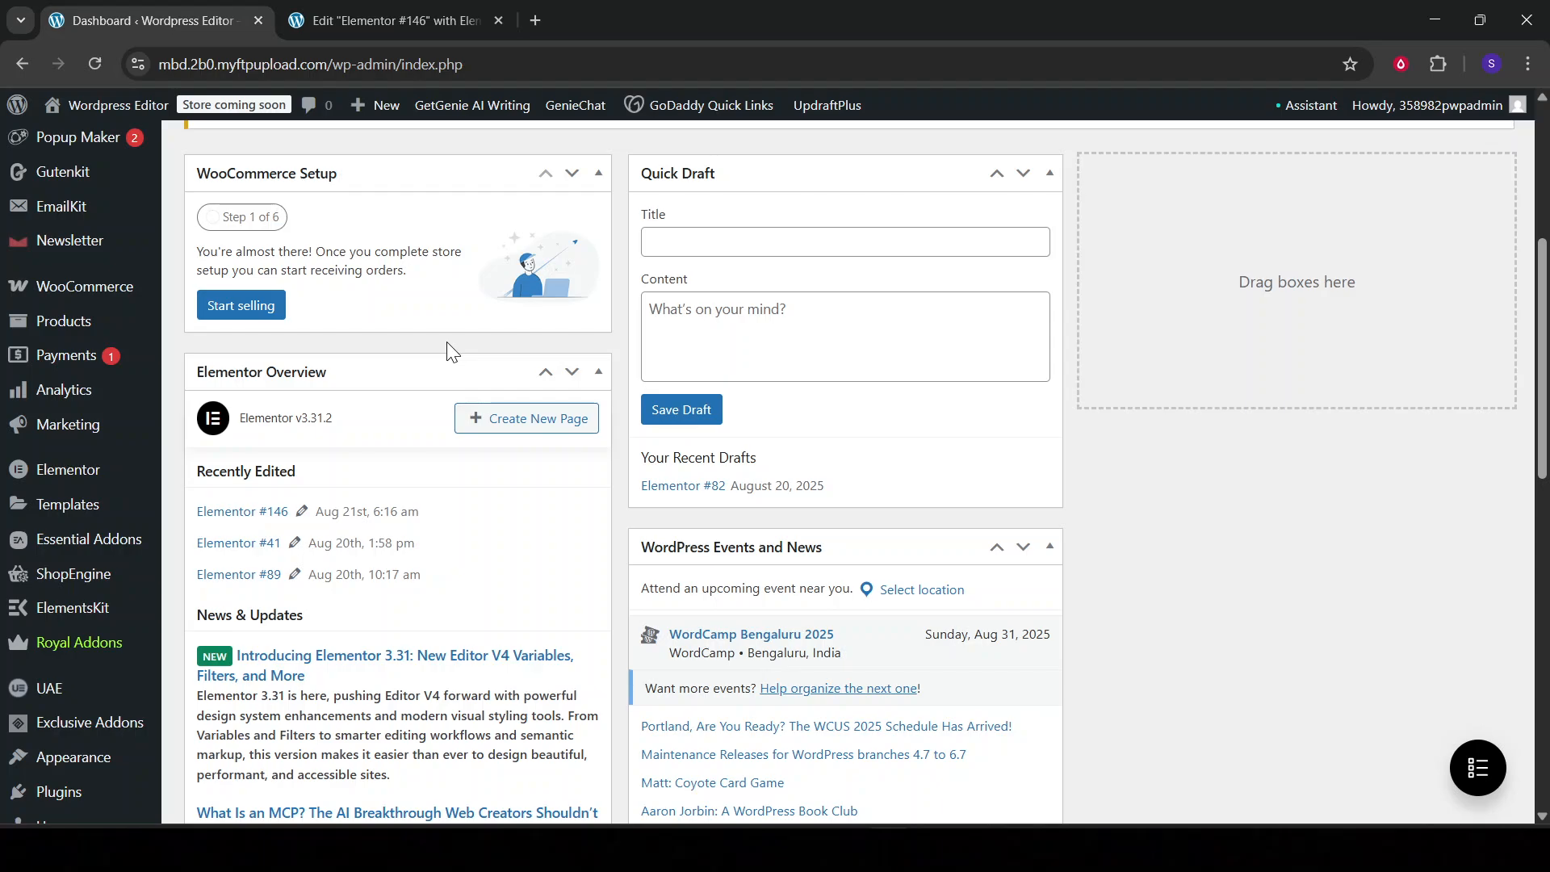
Look up the draft page Elementor #146 in the Pages list and switch to its open Elementor editor
{"action": "scroll", "coordinate": [447, 342], "scroll_direction": "up", "scroll_amount": 5}
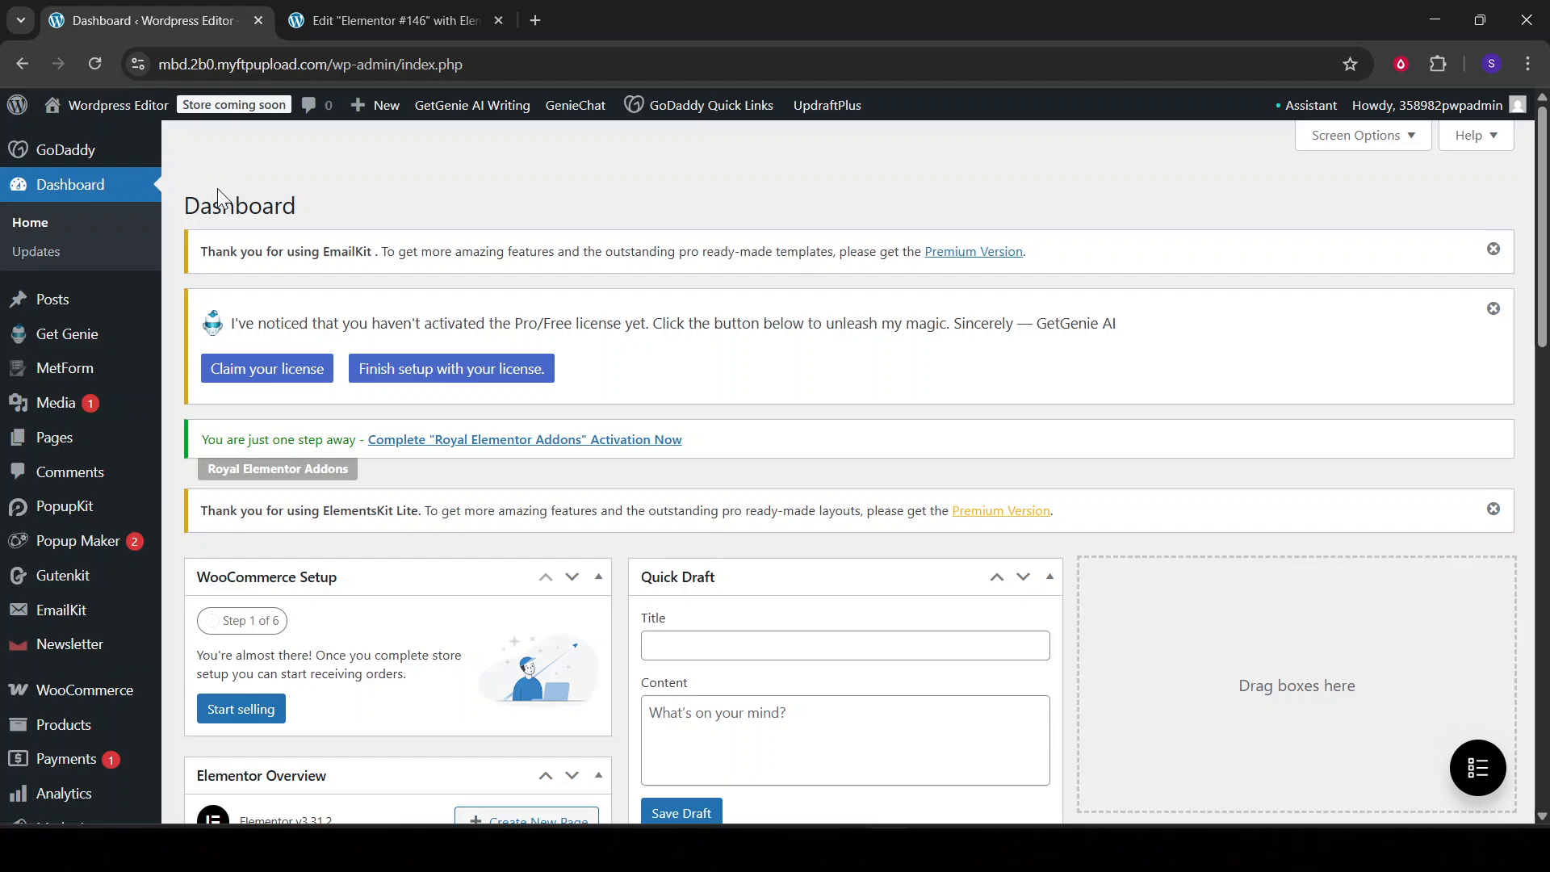
{"action": "left_click", "coordinate": [100, 440]}
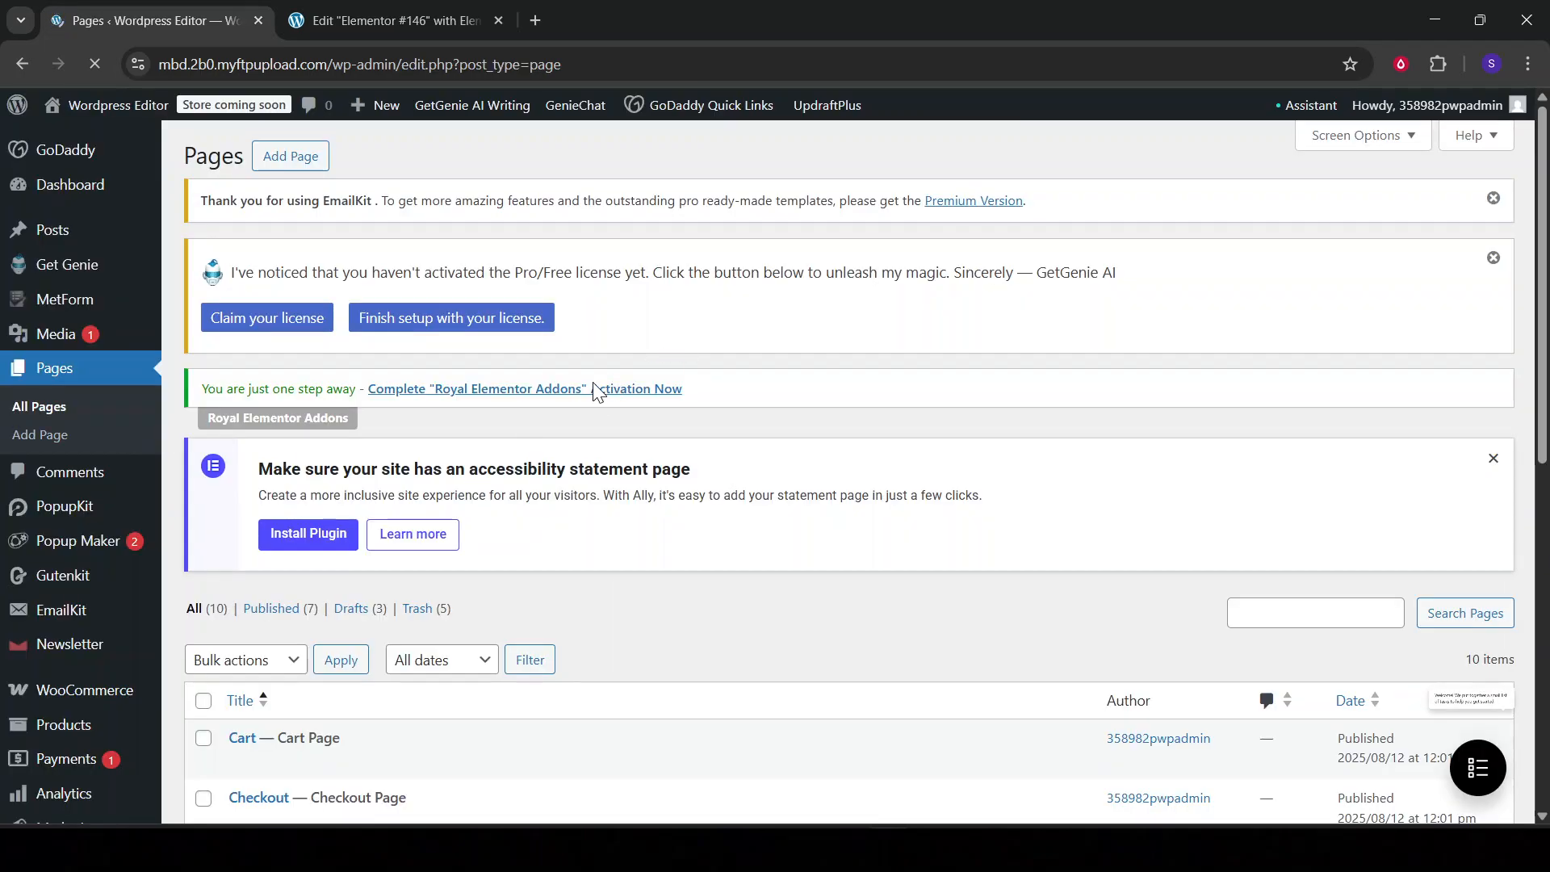
{"action": "scroll", "coordinate": [597, 392], "scroll_direction": "down", "scroll_amount": 6}
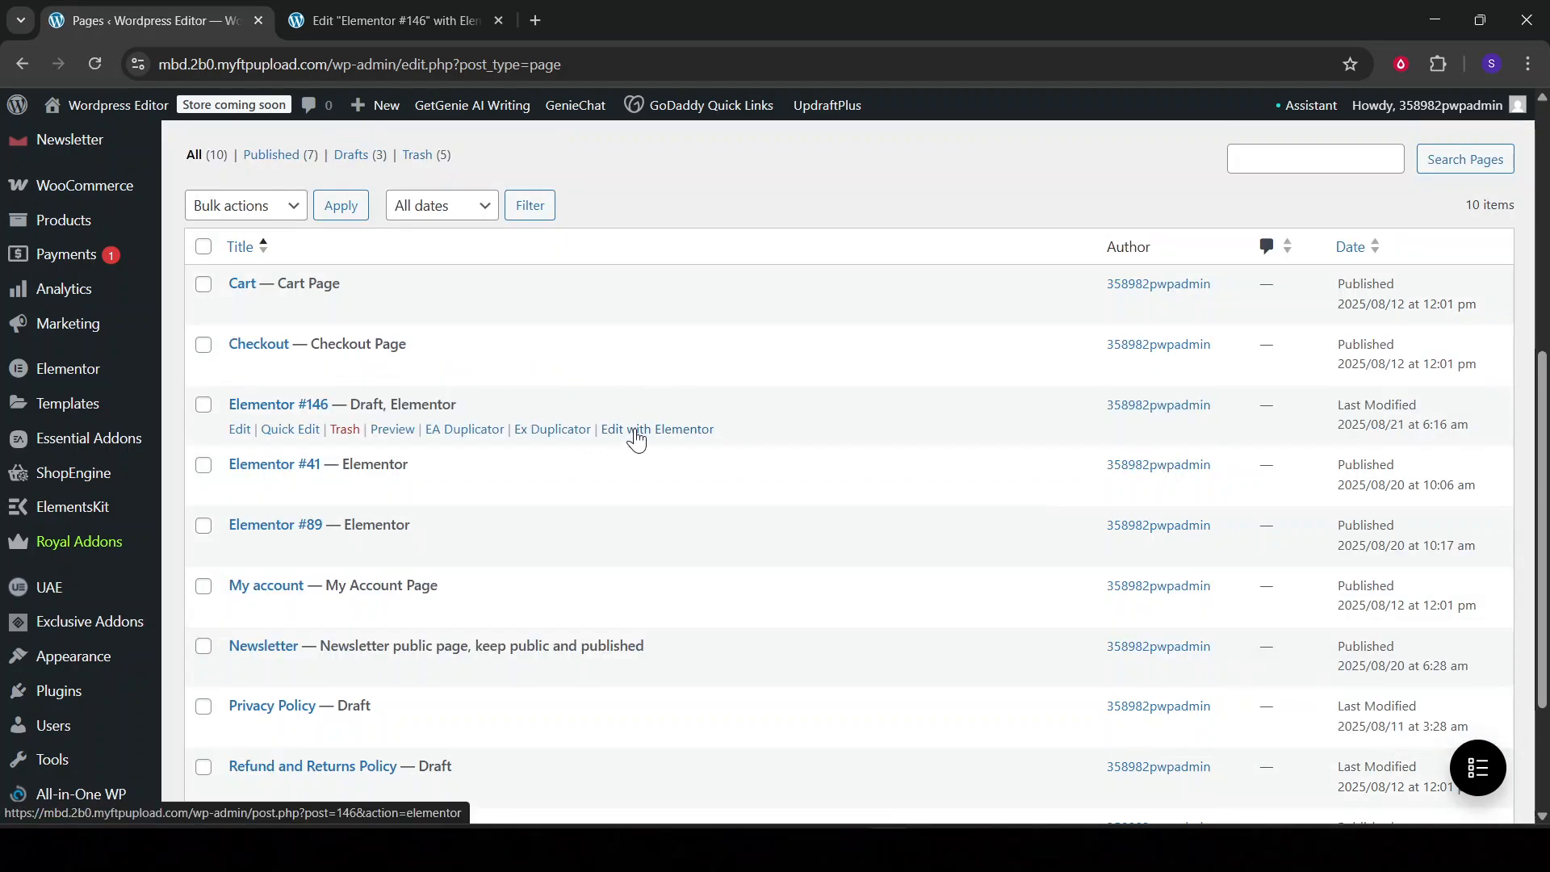
{"action": "left_click", "coordinate": [394, 21]}
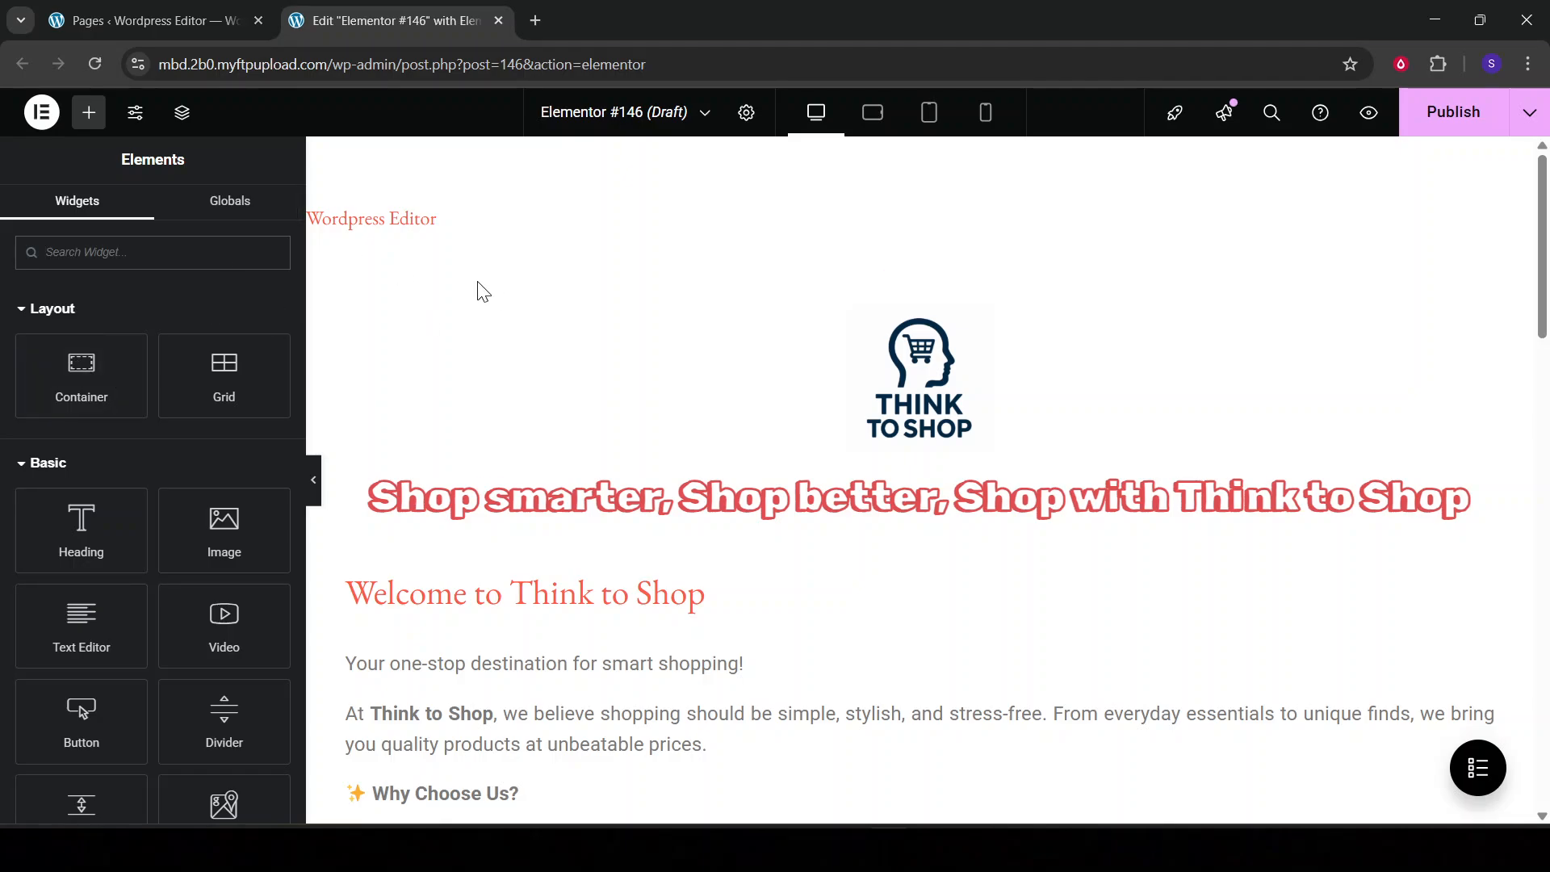
Review the existing content of the Think to Shop page, from the logo to the shop collections section
{"action": "scroll", "coordinate": [508, 283], "scroll_direction": "down", "scroll_amount": 10}
{"action": "scroll", "coordinate": [505, 276], "scroll_direction": "up", "scroll_amount": 5}
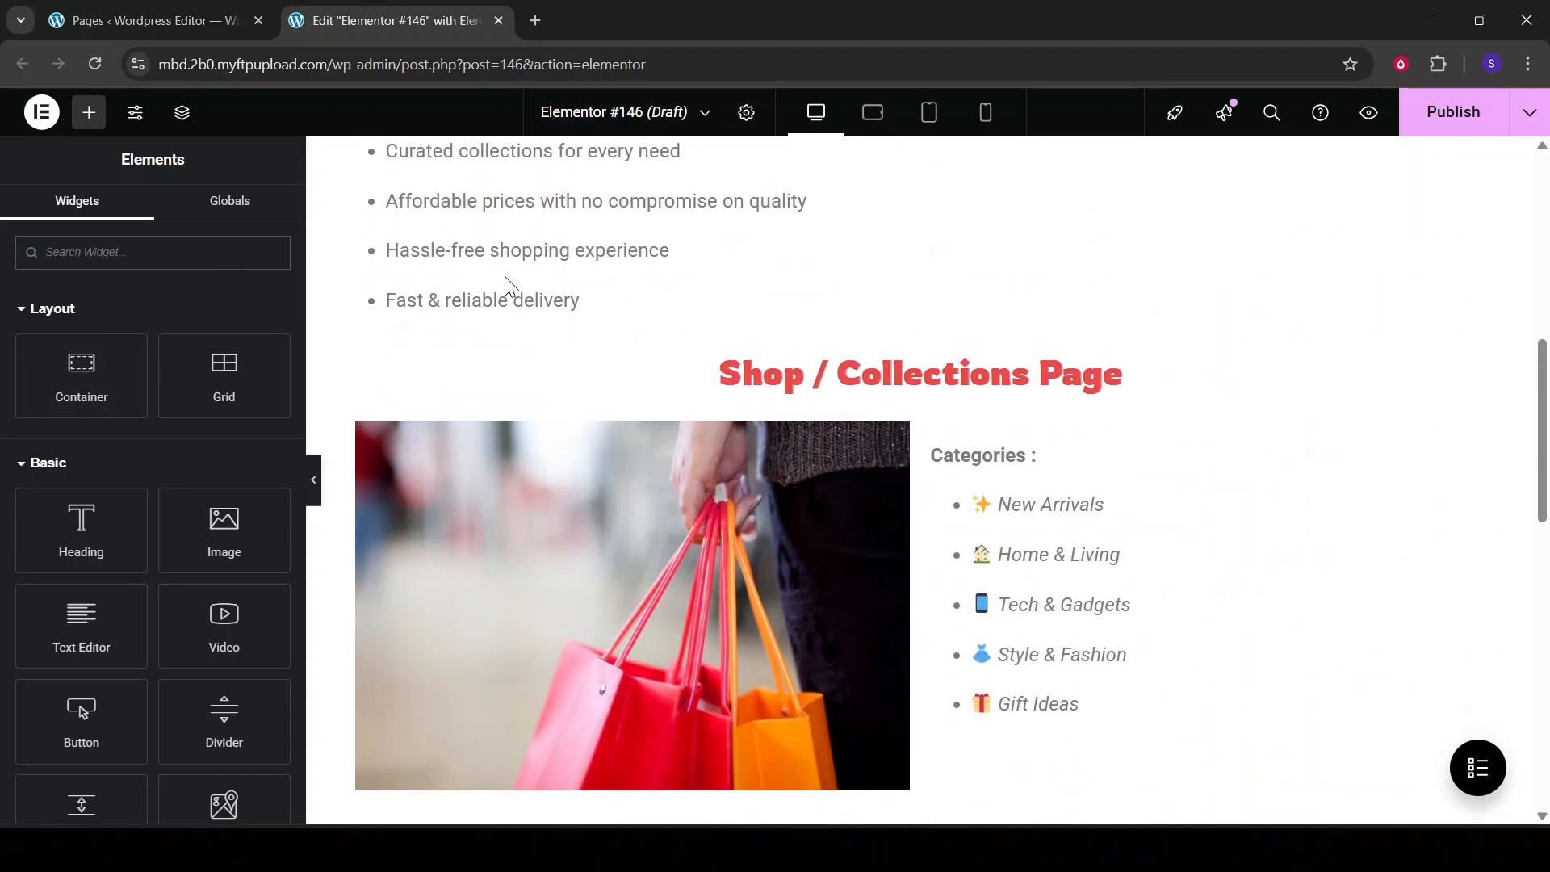
{"action": "scroll", "coordinate": [507, 278], "scroll_direction": "up", "scroll_amount": 5}
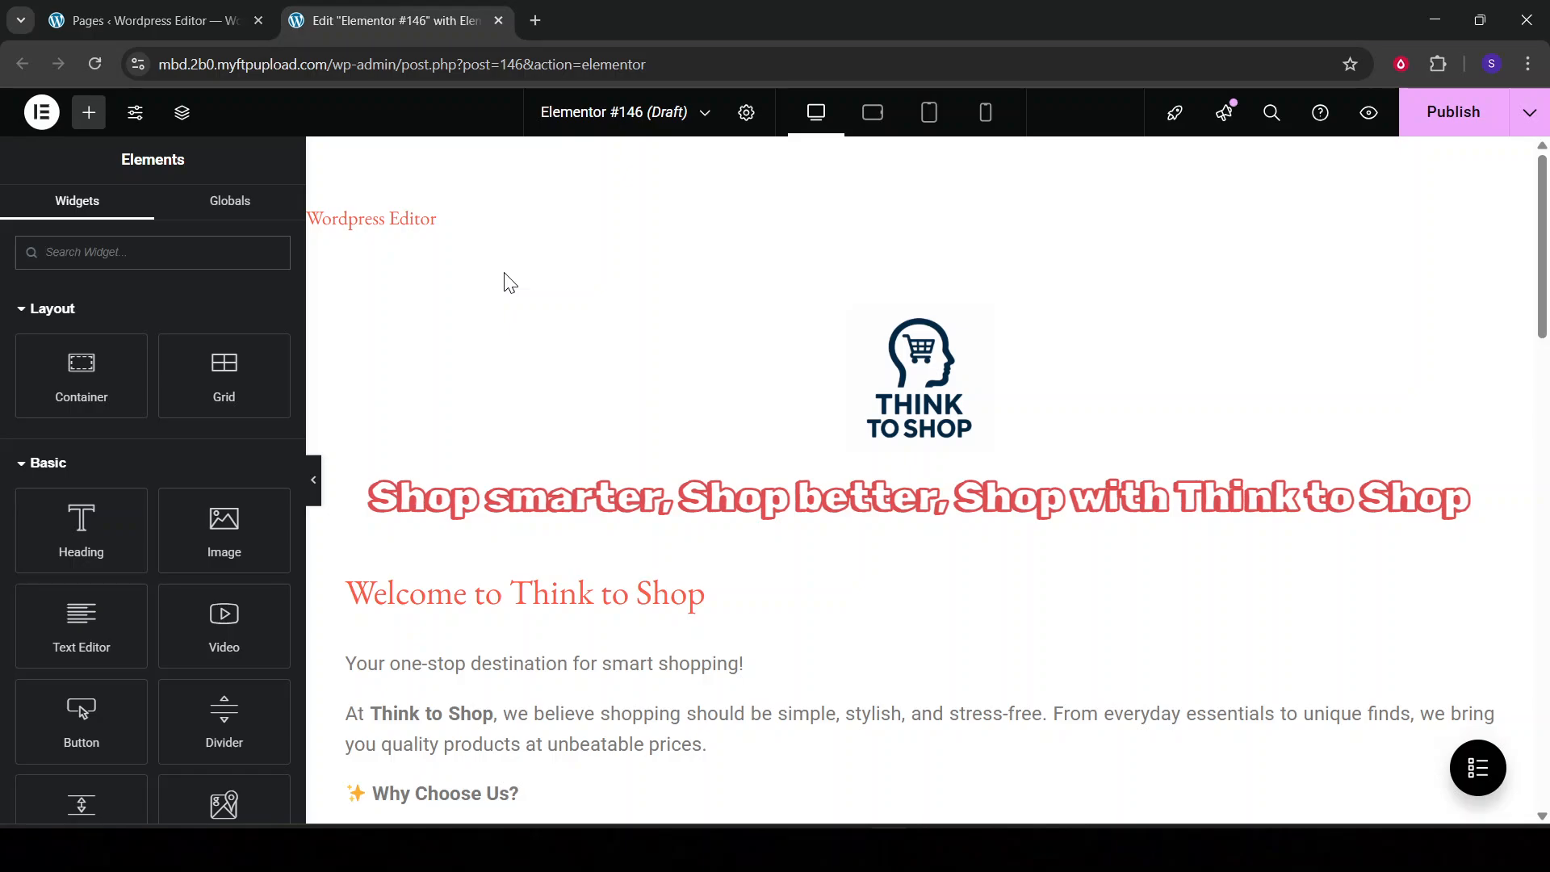
Browse the available Elementor widgets from the Layout and Basic groups through to Essential Addons
{"action": "left_click", "coordinate": [202, 304]}
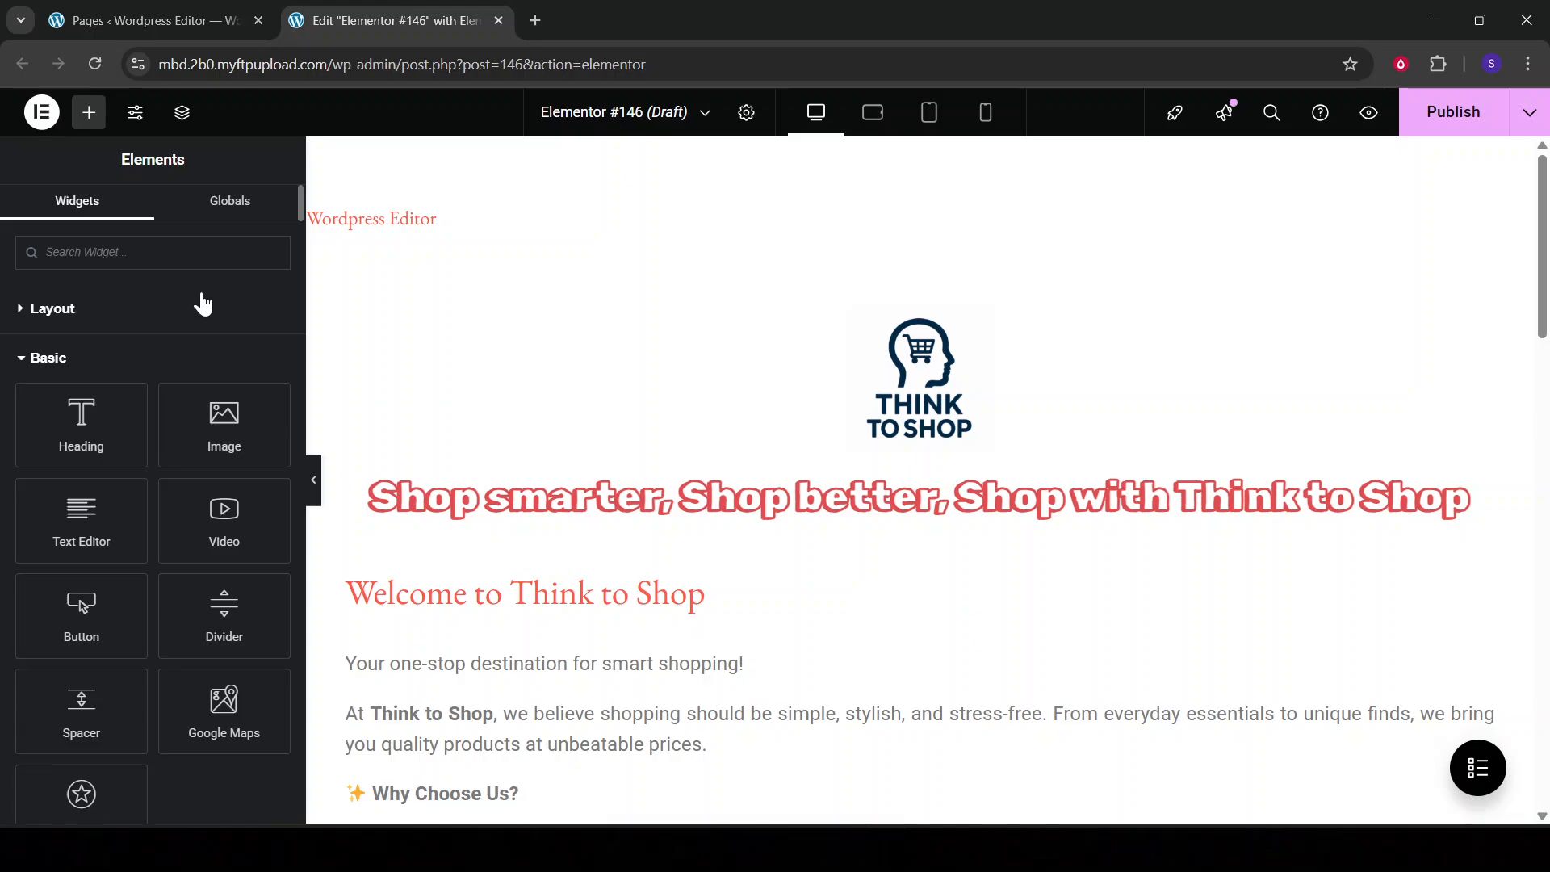
{"action": "left_click", "coordinate": [203, 302]}
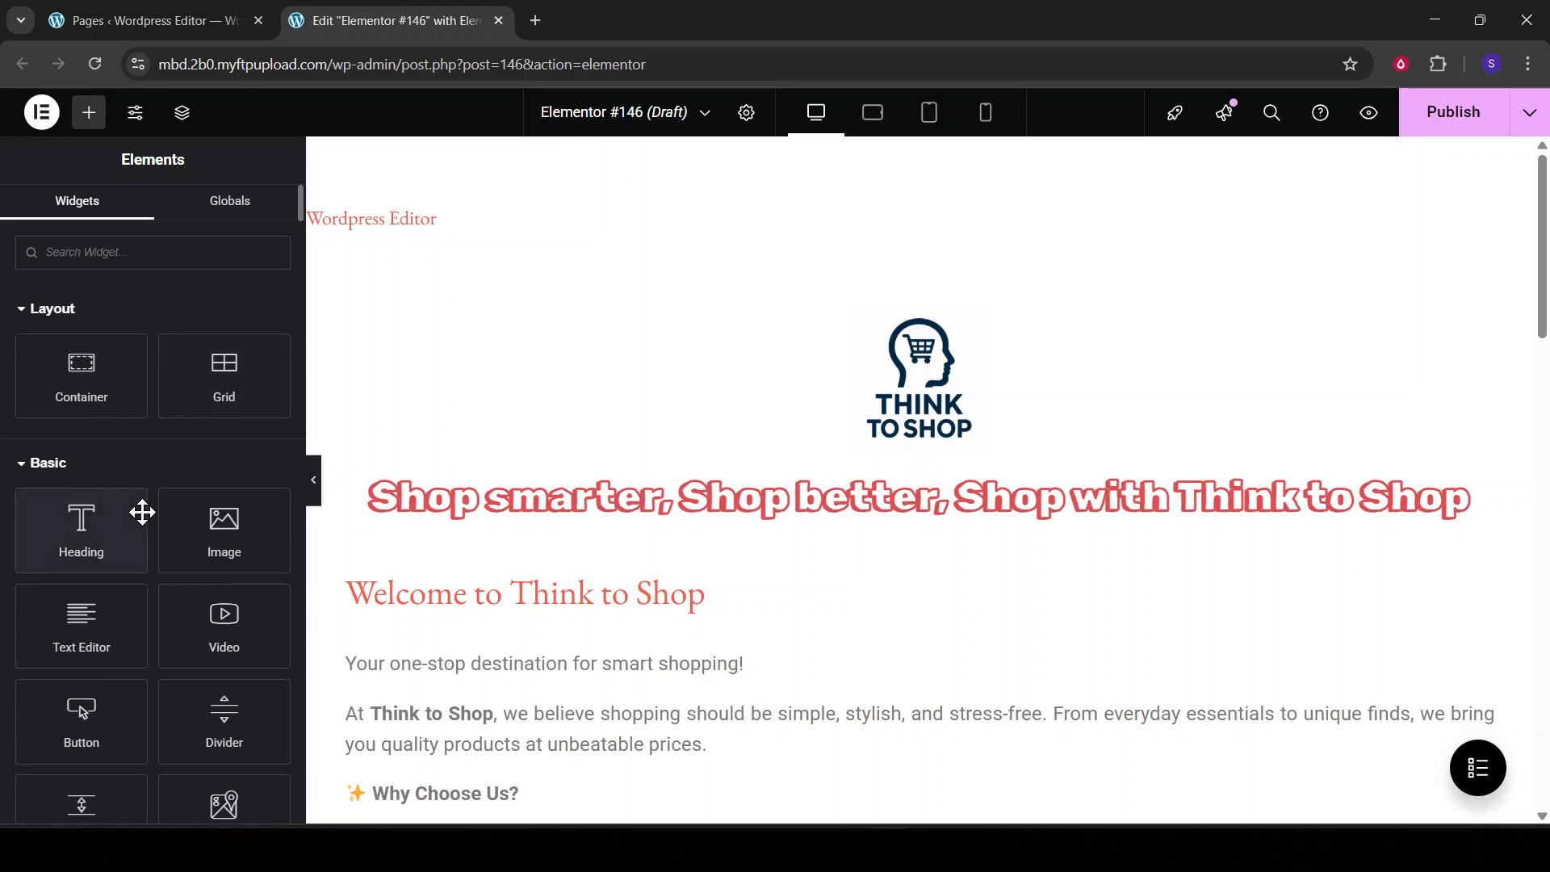
{"action": "scroll", "coordinate": [180, 616], "scroll_direction": "down", "scroll_amount": 3}
{"action": "scroll", "coordinate": [93, 595], "scroll_direction": "down", "scroll_amount": 5}
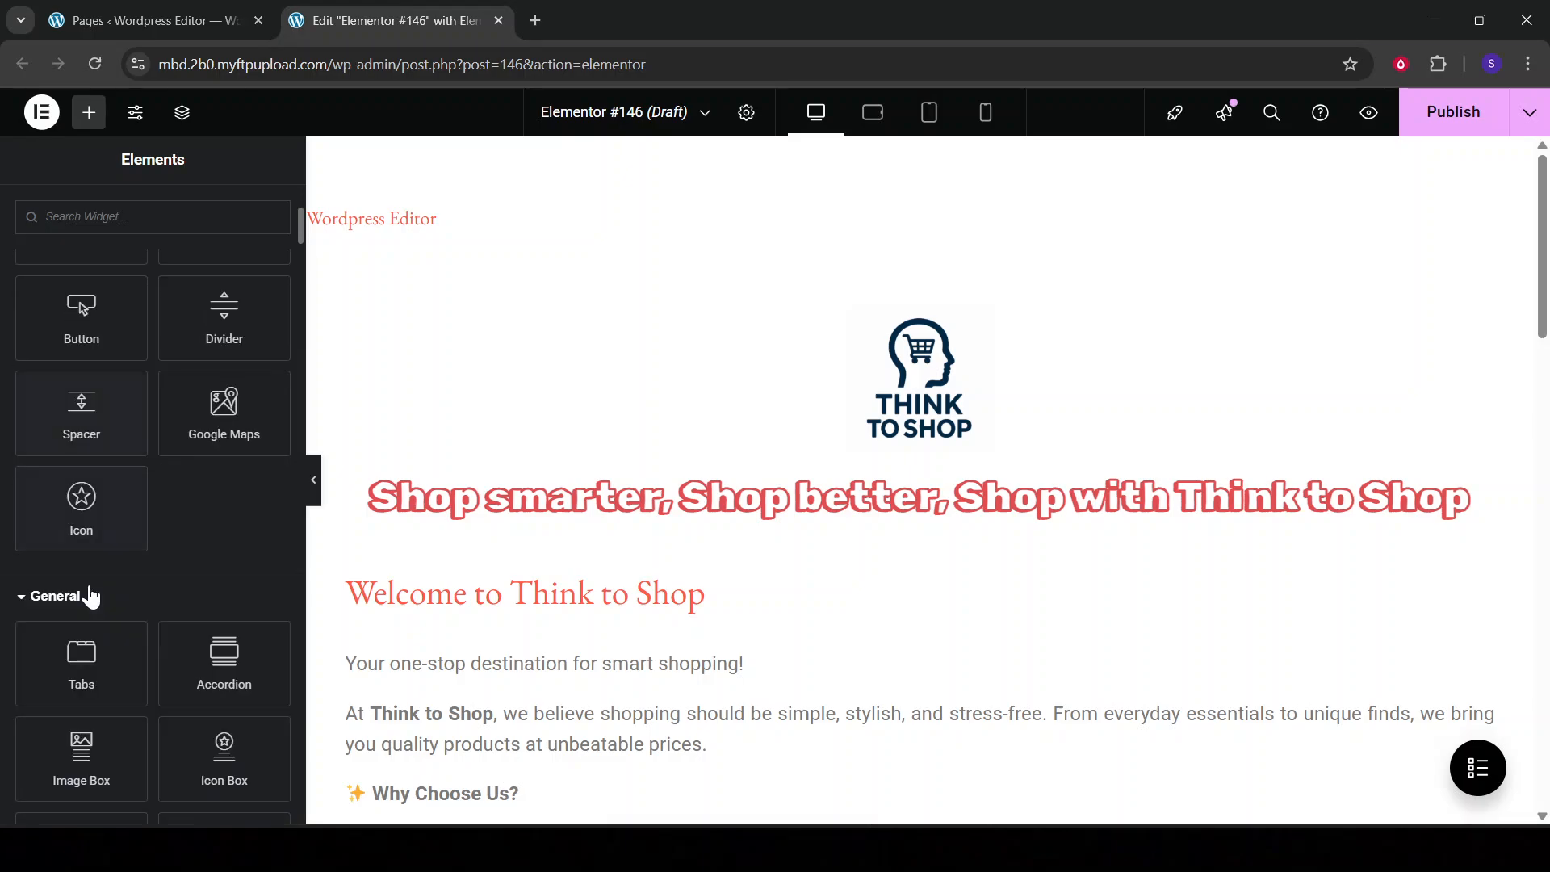
{"action": "scroll", "coordinate": [145, 477], "scroll_direction": "up", "scroll_amount": 8}
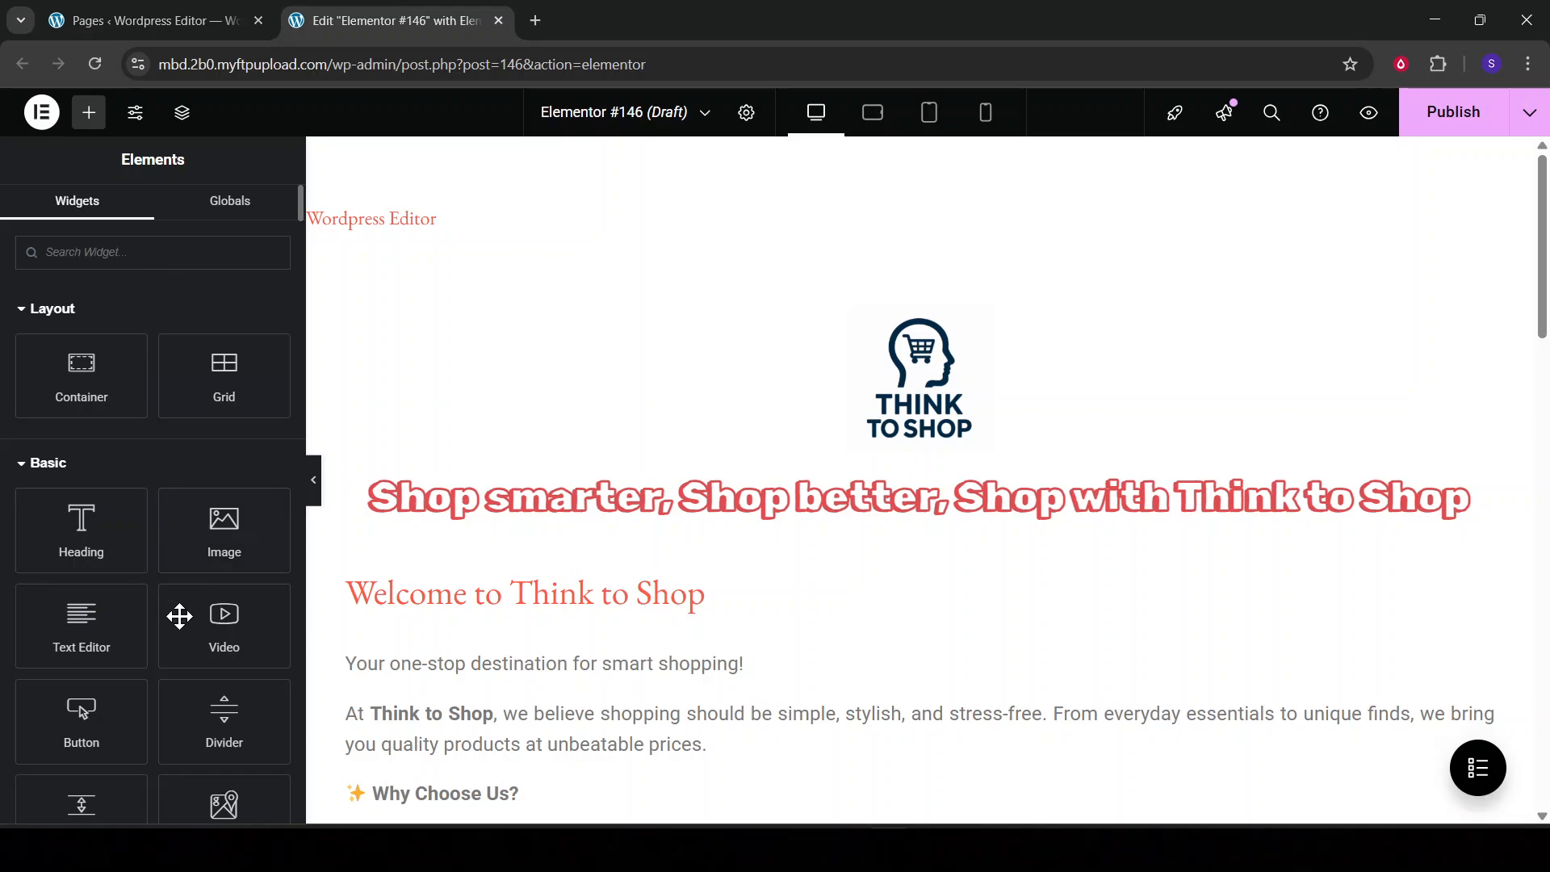
{"action": "scroll", "coordinate": [176, 567], "scroll_direction": "down", "scroll_amount": 10}
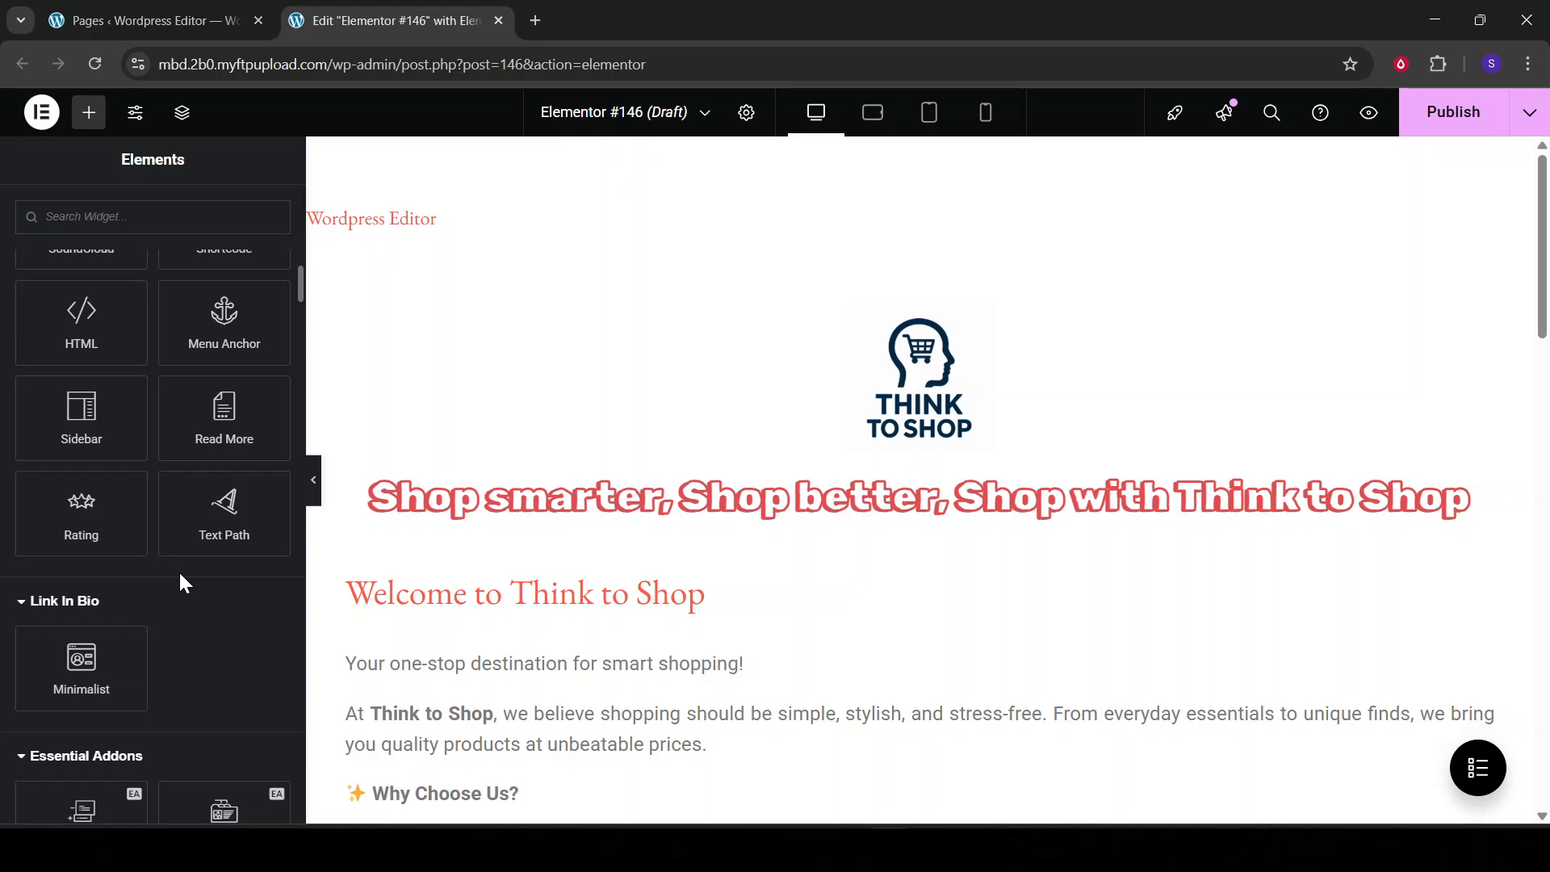
{"action": "scroll", "coordinate": [178, 578], "scroll_direction": "up", "scroll_amount": 10}
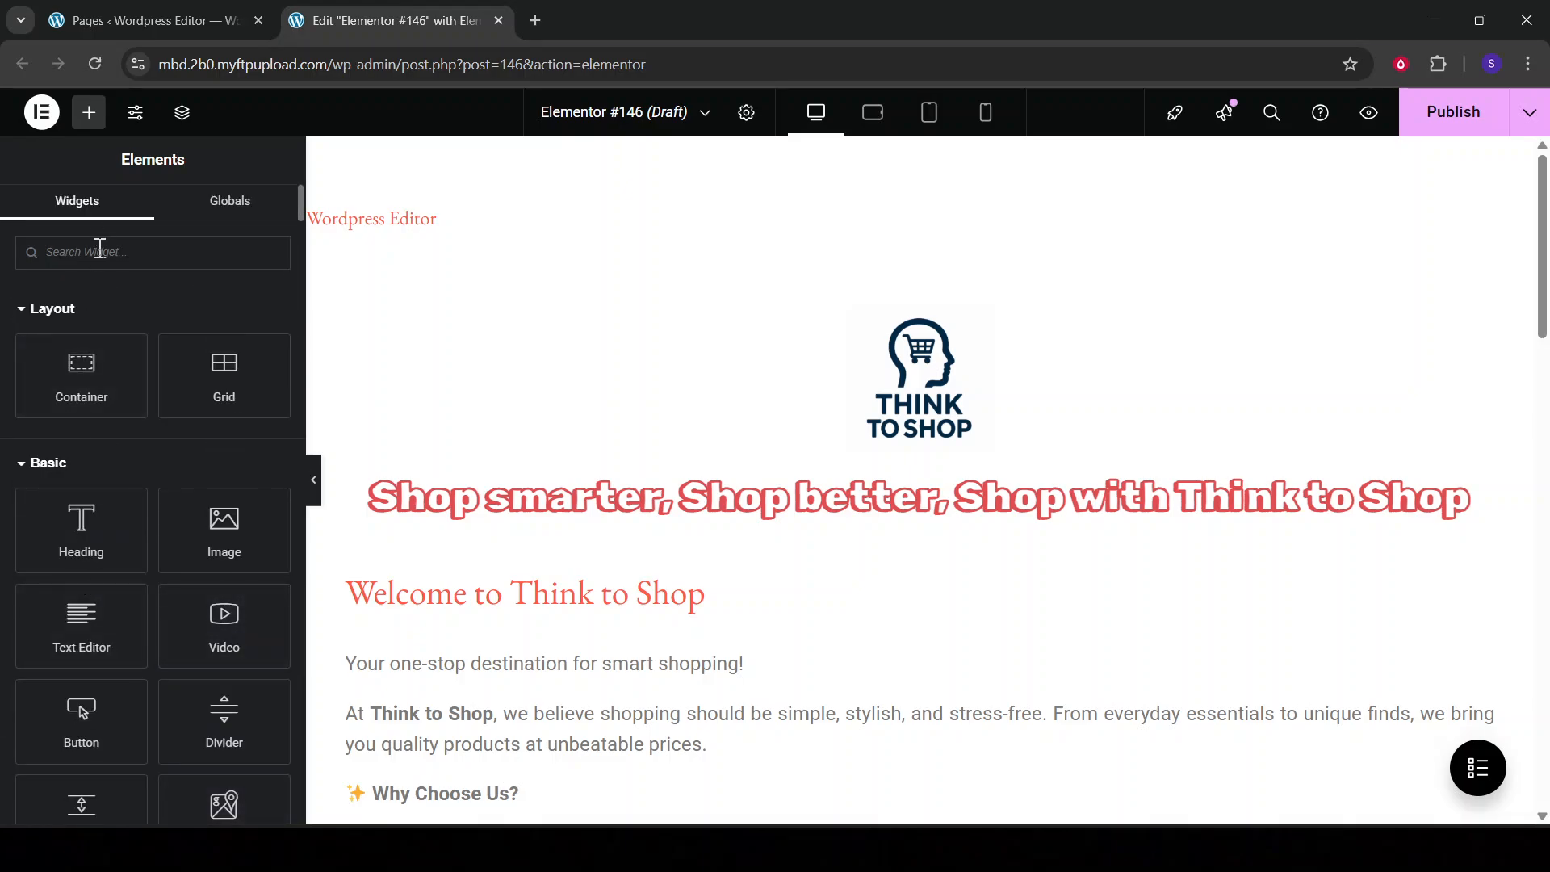
Search the widget library for "ai" and clear the search
{"action": "type", "text": "a"}
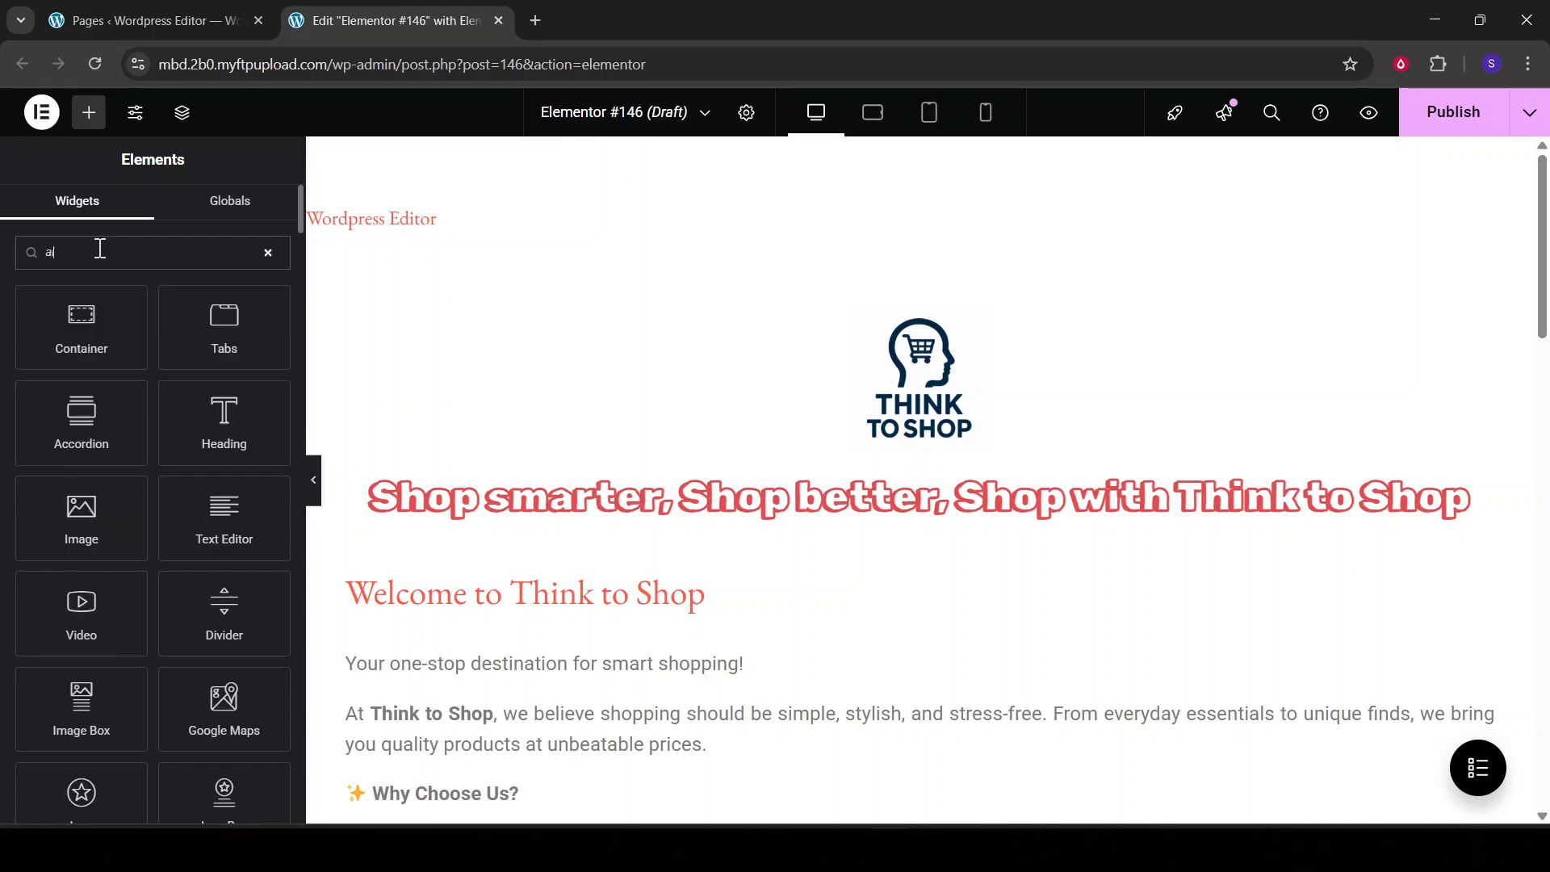
{"action": "type", "text": "i"}
{"action": "key", "text": "BackSpace"}
{"action": "key", "text": "BackSpace"}
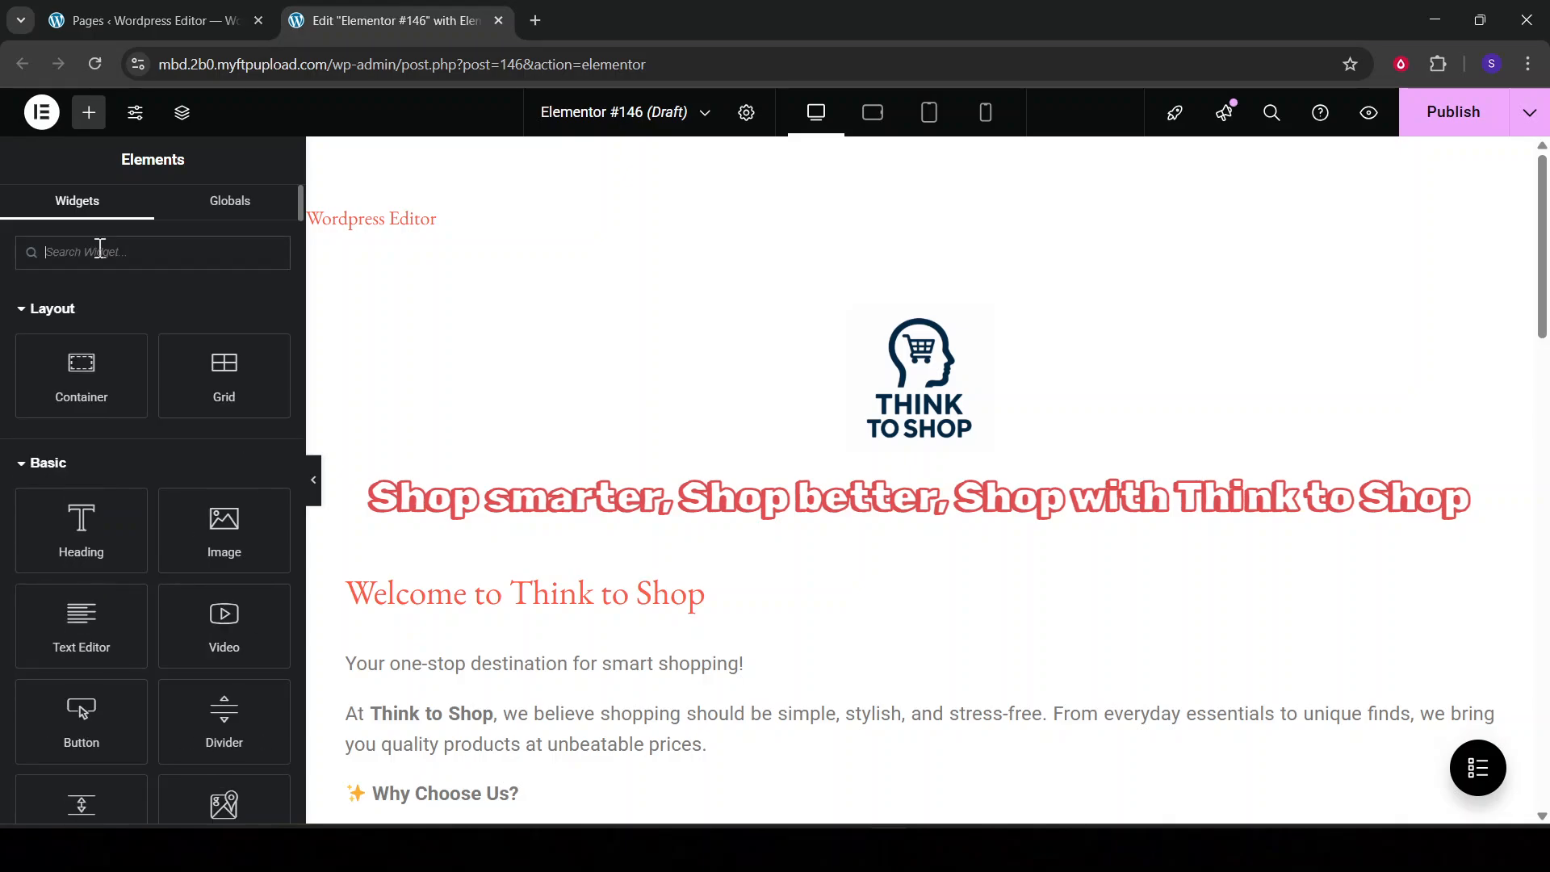
View the Elementor AI editing option for the "Welcome to Think to Shop" text, close it and collapse the Text Editor settings
{"action": "left_click", "coordinate": [547, 615]}
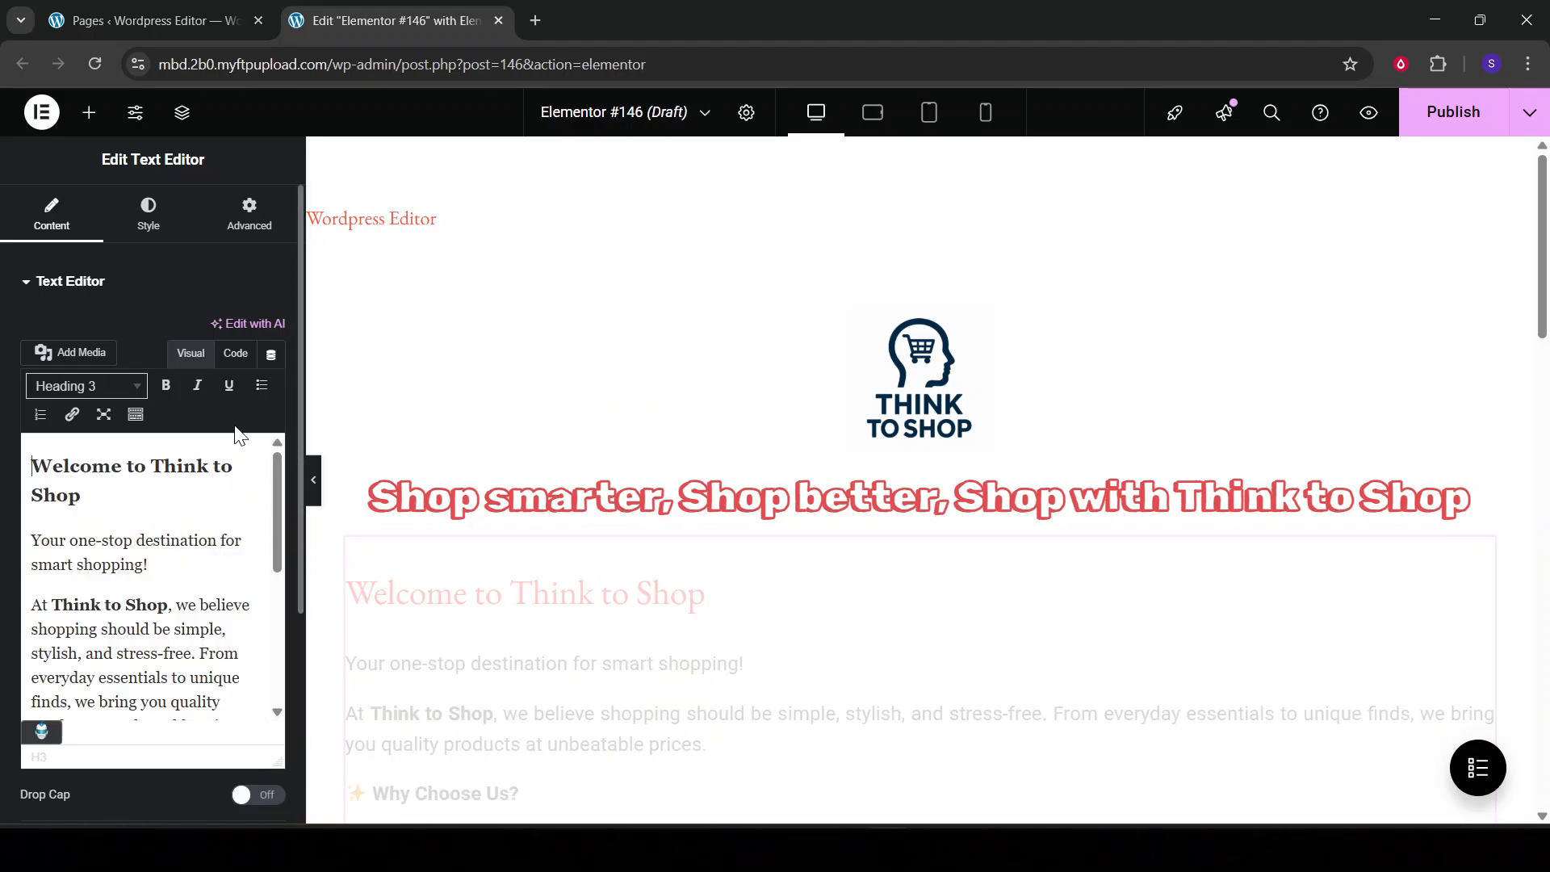
{"action": "left_click", "coordinate": [250, 323]}
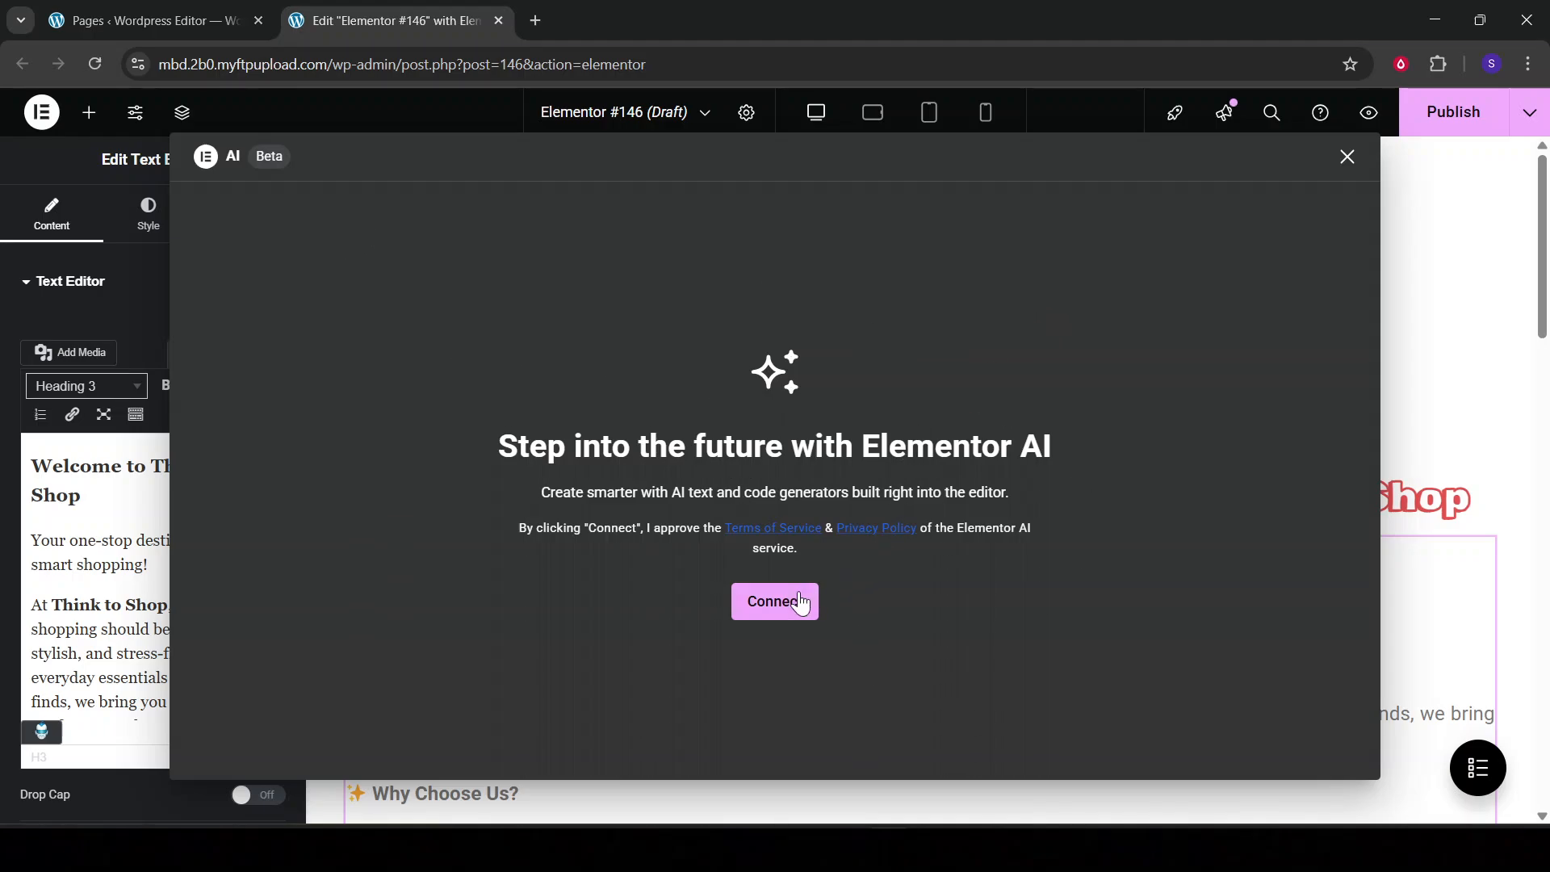
{"action": "left_click", "coordinate": [1345, 156]}
{"action": "left_click", "coordinate": [46, 282]}
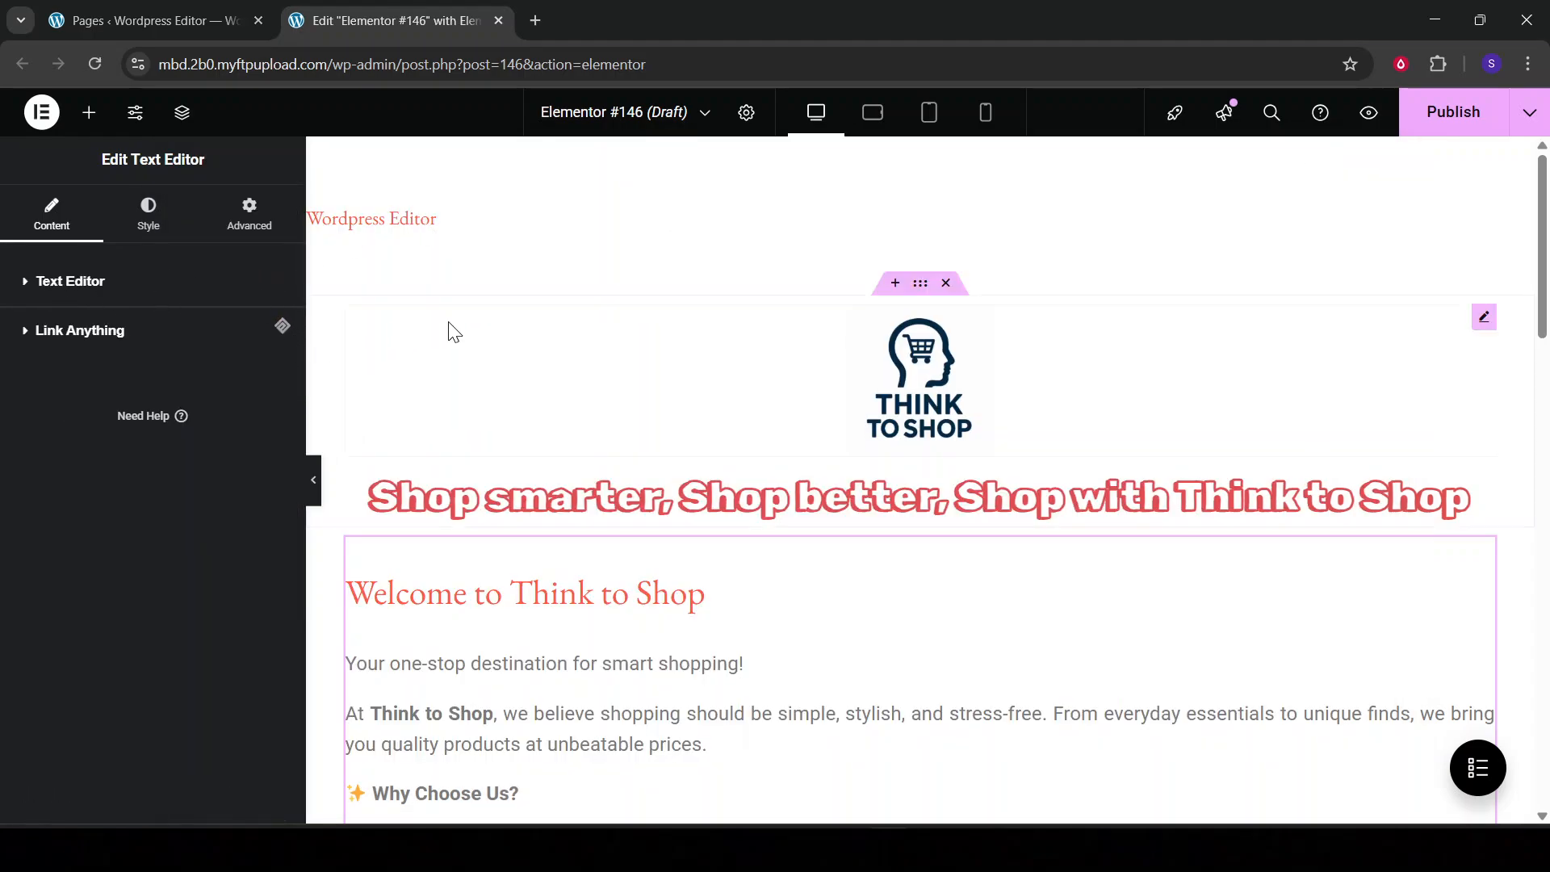
Add an empty container at the end of the page, below the Customer Promise and Contact Us sections
{"action": "scroll", "coordinate": [457, 485], "scroll_direction": "down", "scroll_amount": 9}
{"action": "scroll", "coordinate": [459, 553], "scroll_direction": "down", "scroll_amount": 5}
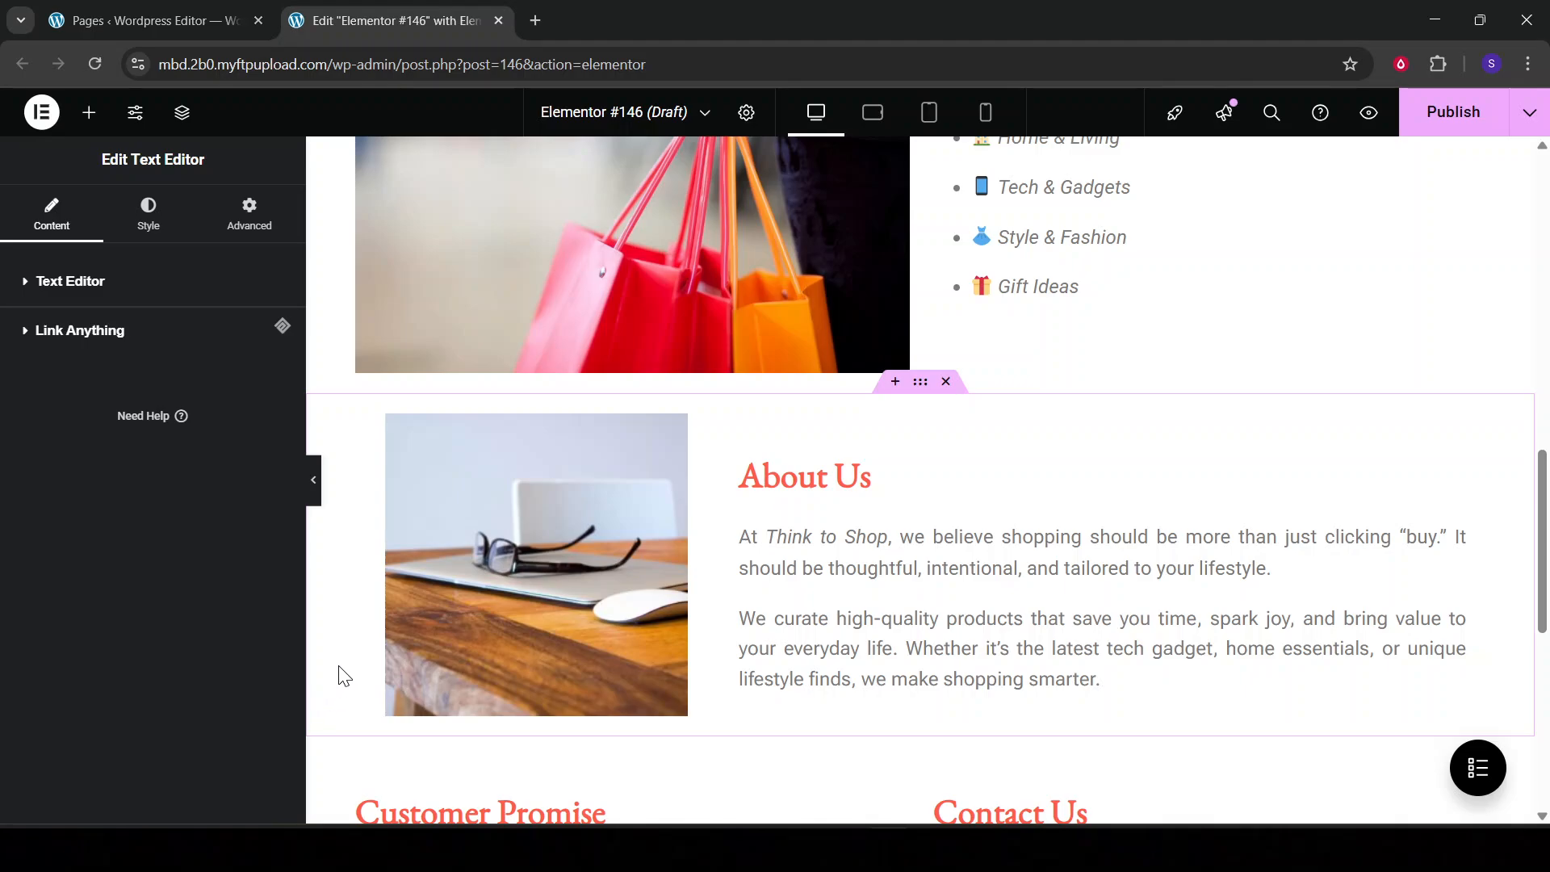
{"action": "scroll", "coordinate": [448, 641], "scroll_direction": "down", "scroll_amount": 2}
{"action": "scroll", "coordinate": [452, 645], "scroll_direction": "down", "scroll_amount": 5}
{"action": "scroll", "coordinate": [396, 641], "scroll_direction": "down", "scroll_amount": 2}
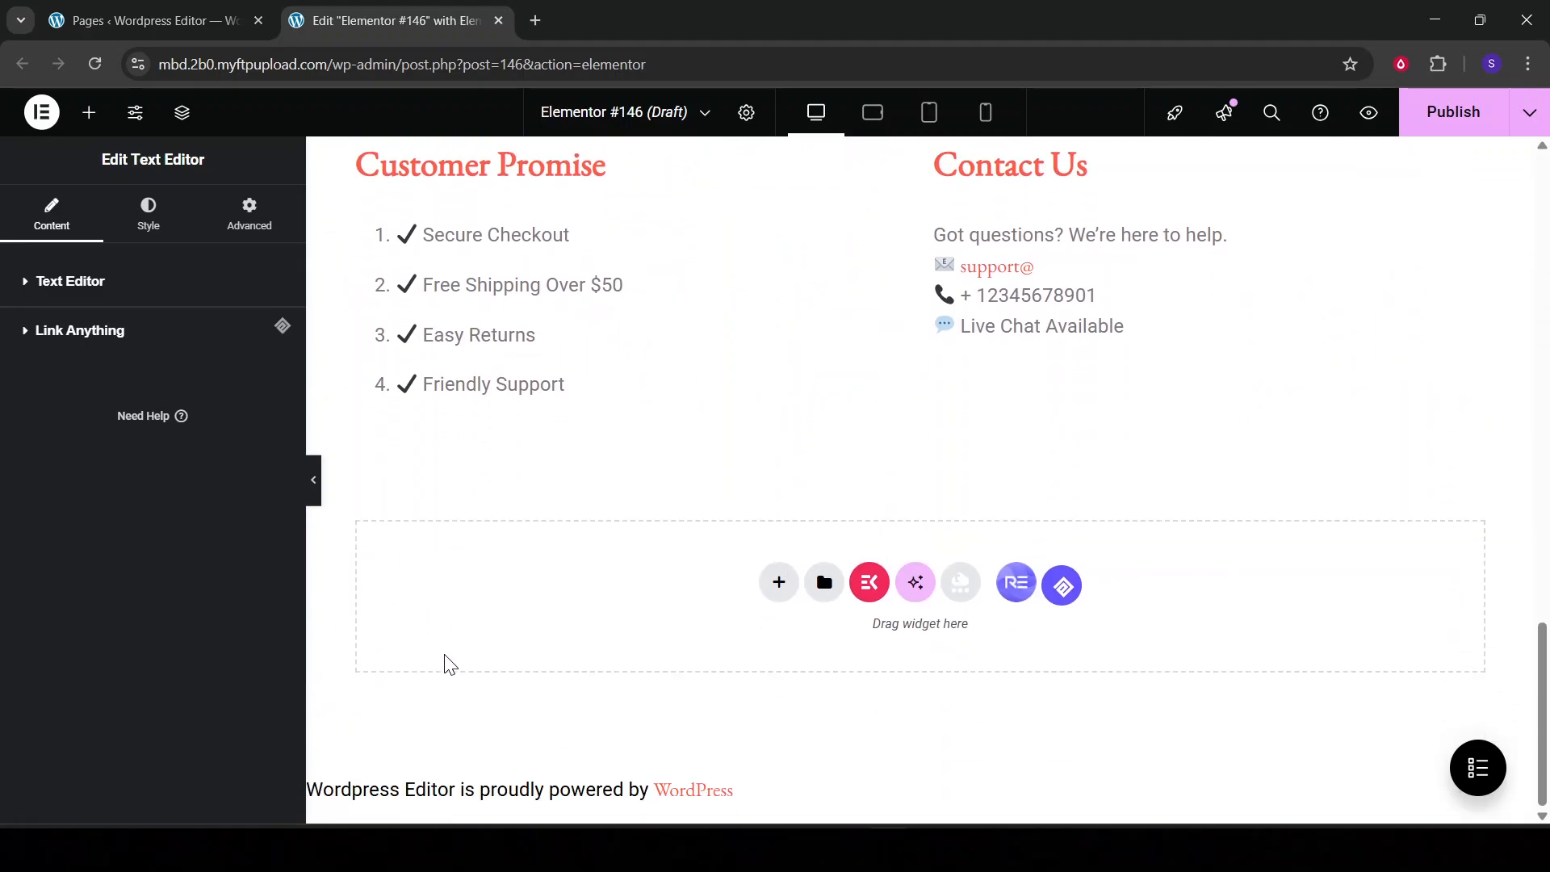
{"action": "left_click", "coordinate": [443, 712]}
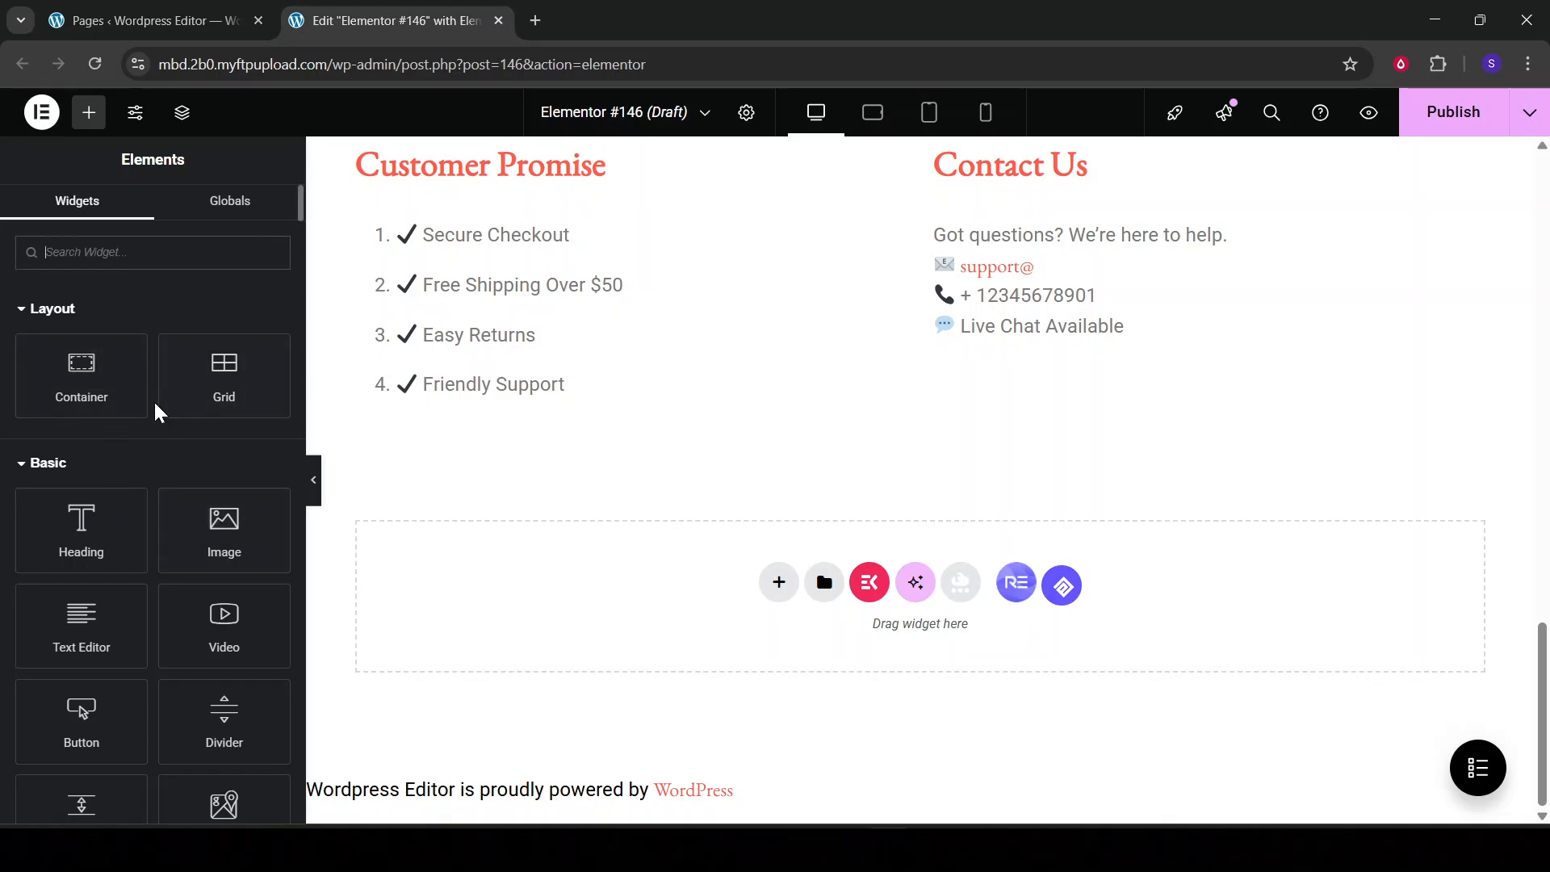
{"action": "left_click", "coordinate": [125, 399]}
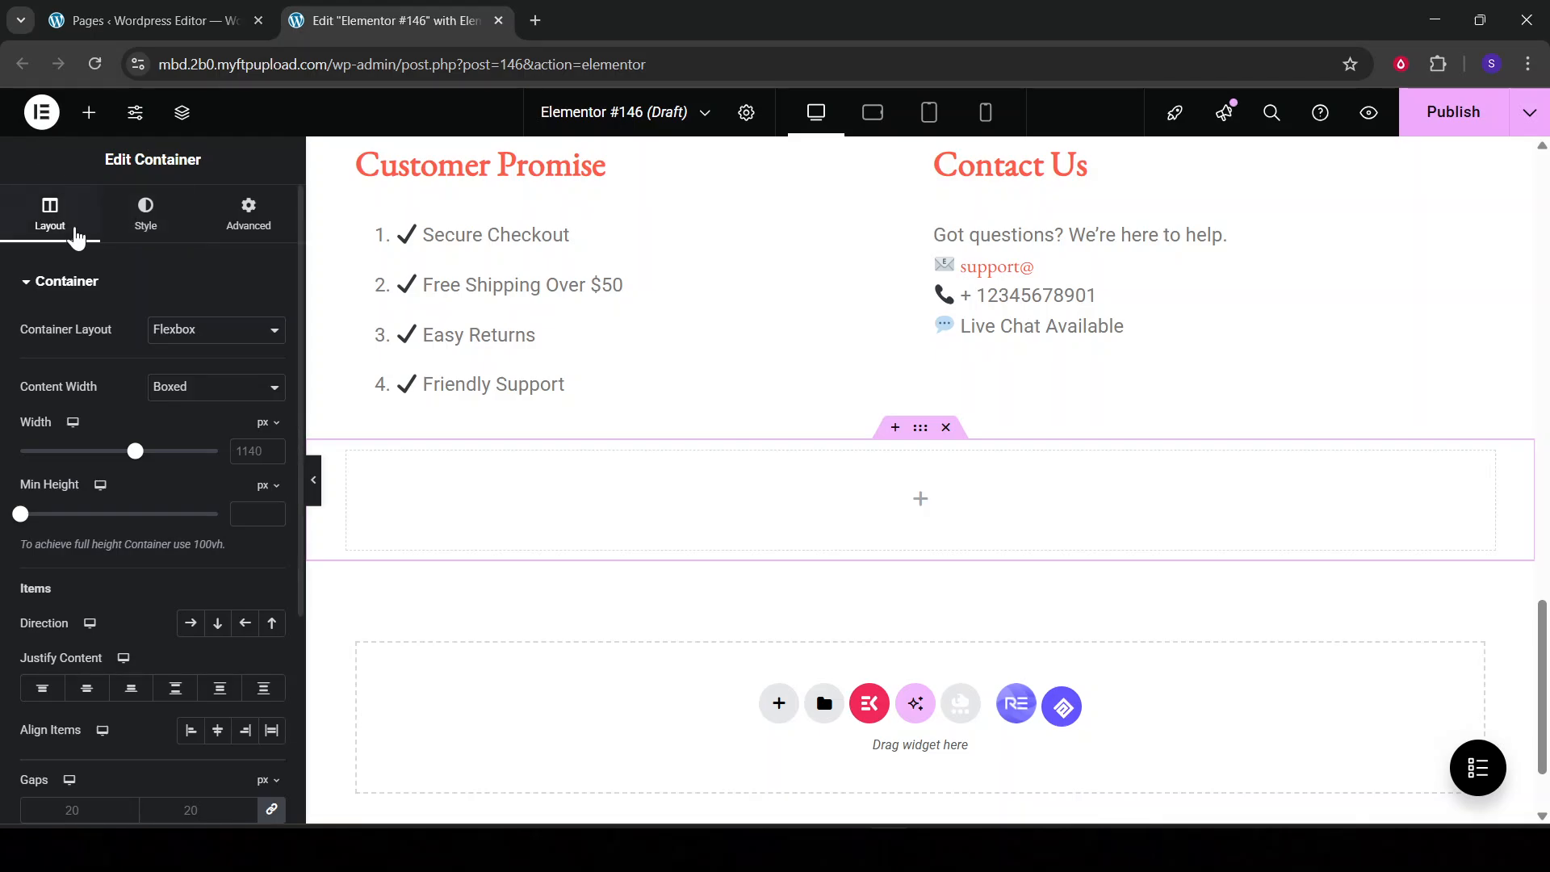
Add an Image widget below the new empty container
{"action": "scroll", "coordinate": [684, 698], "scroll_direction": "down", "scroll_amount": 2}
{"action": "left_click", "coordinate": [464, 746]}
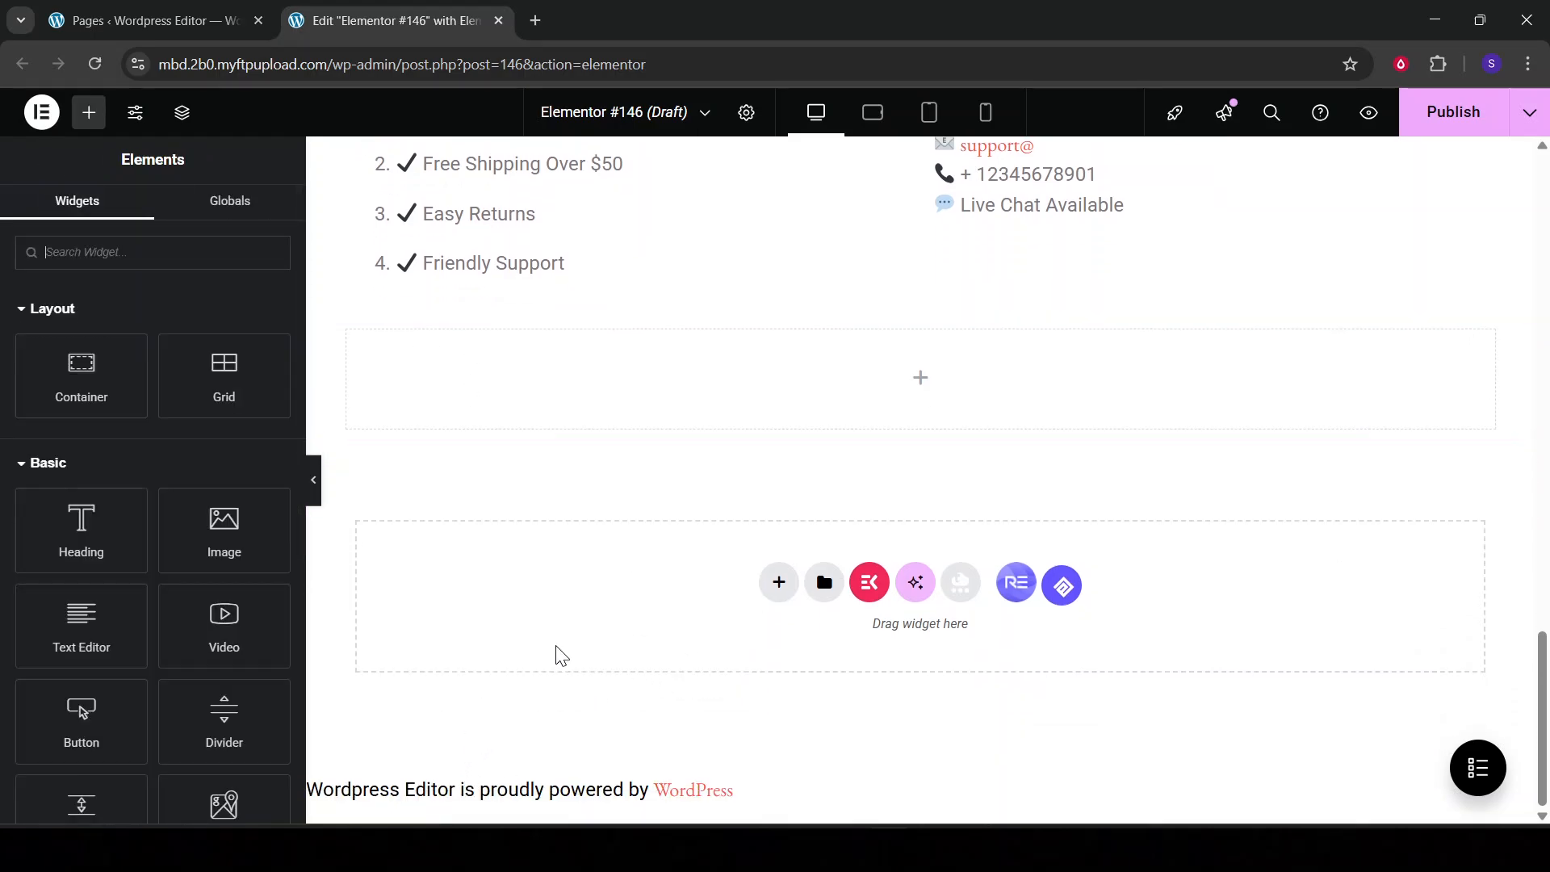
{"action": "left_click", "coordinate": [232, 533]}
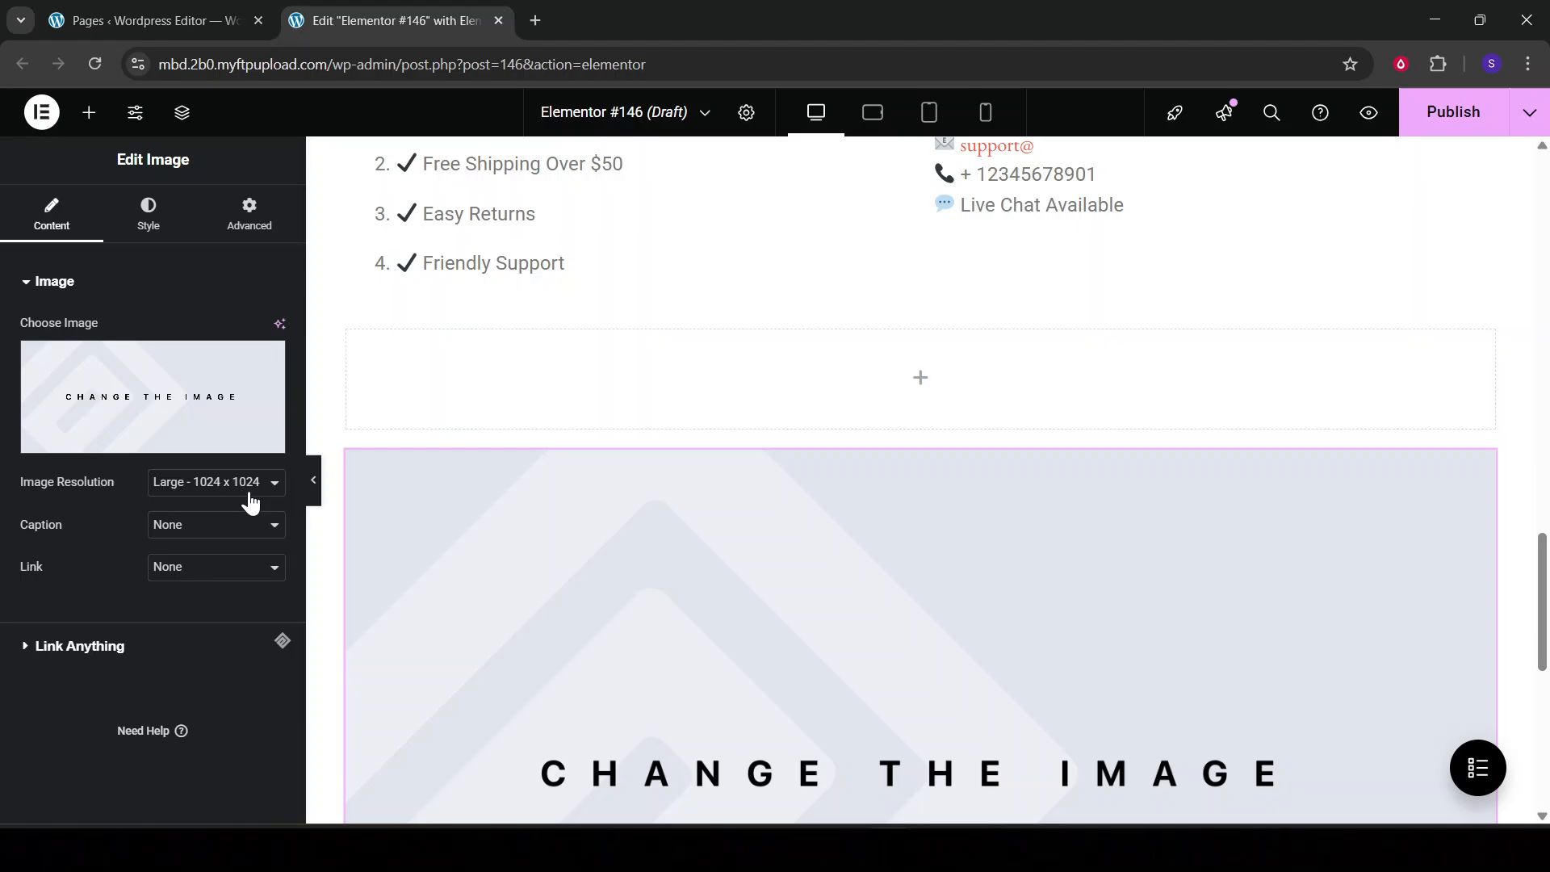
Open Elementor AI for the placeholder image, start connecting an account, then return to the editor and close the AI dialog
{"action": "left_click", "coordinate": [279, 327]}
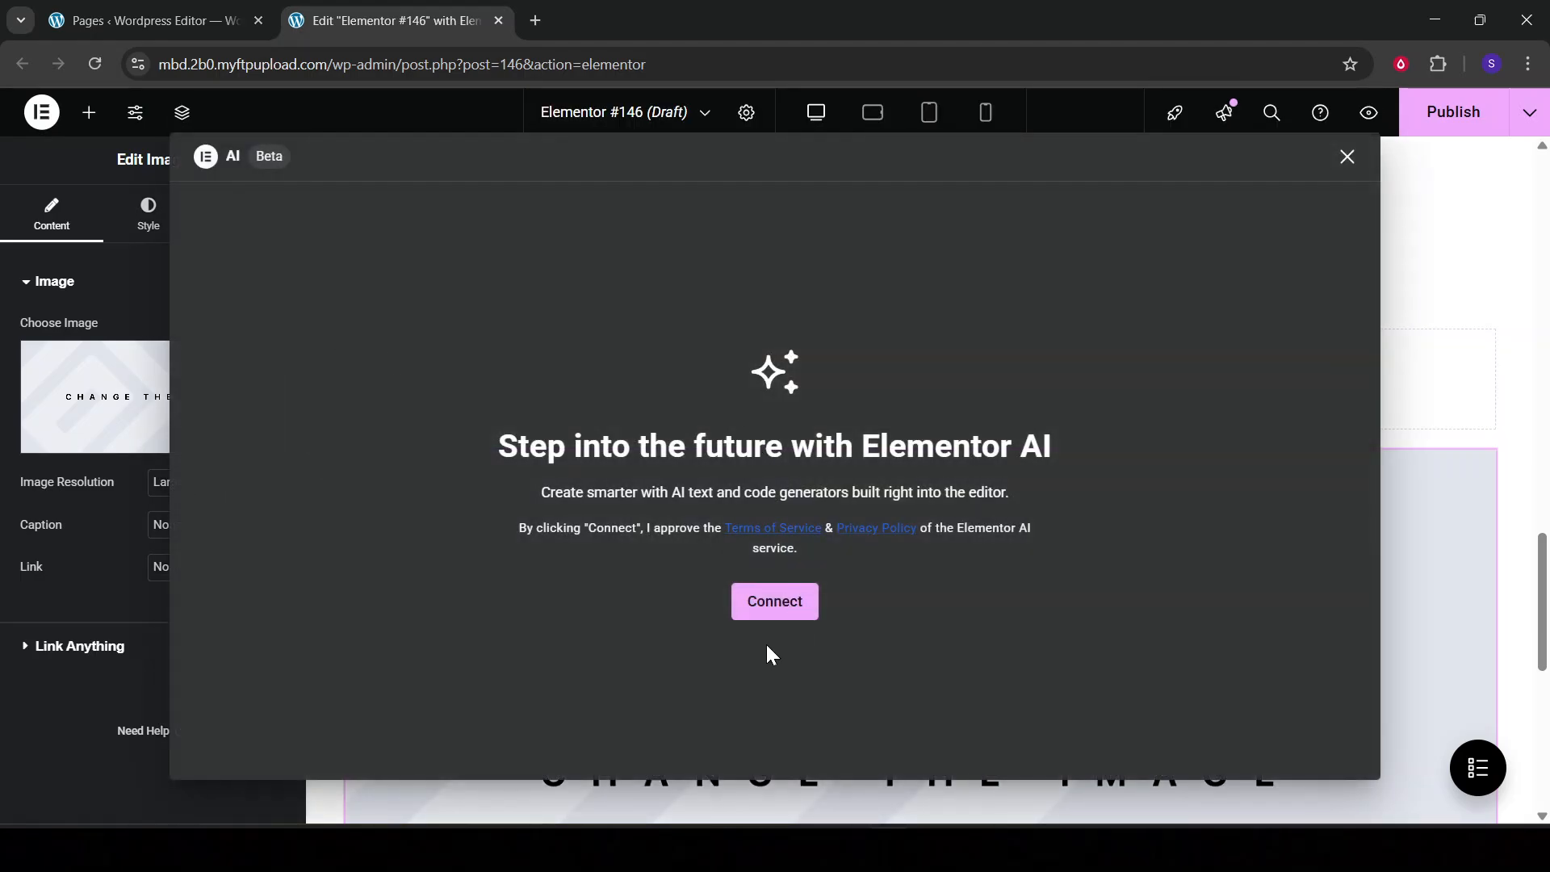
{"action": "left_click", "coordinate": [762, 601]}
{"action": "left_click", "coordinate": [404, 17]}
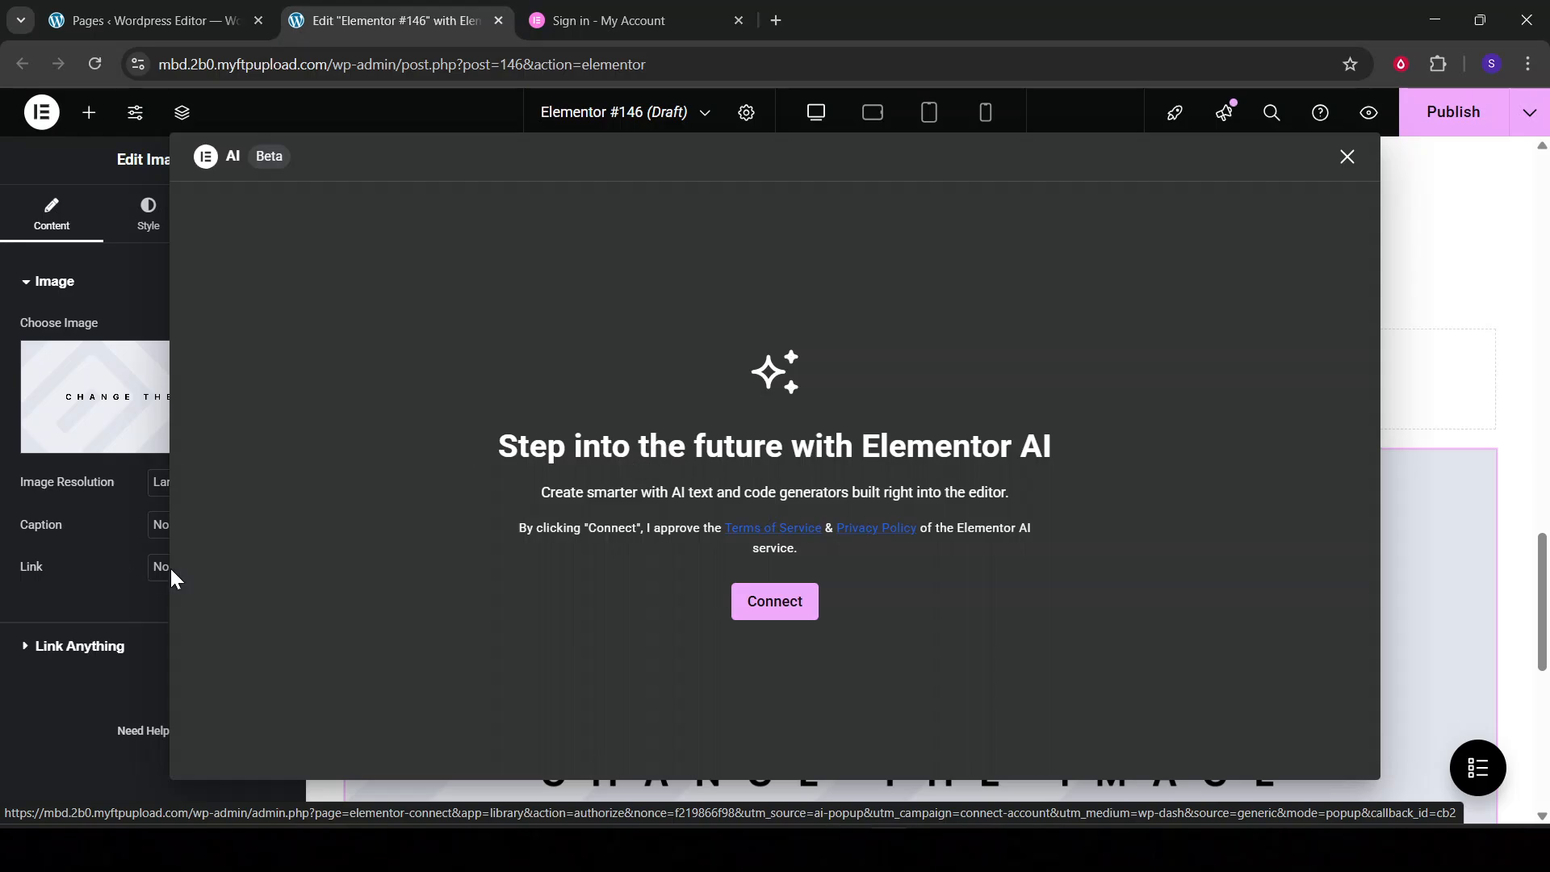
{"action": "left_click", "coordinate": [1346, 157]}
Add a Heading widget below the placeholder image
{"action": "scroll", "coordinate": [422, 727], "scroll_direction": "down", "scroll_amount": 5}
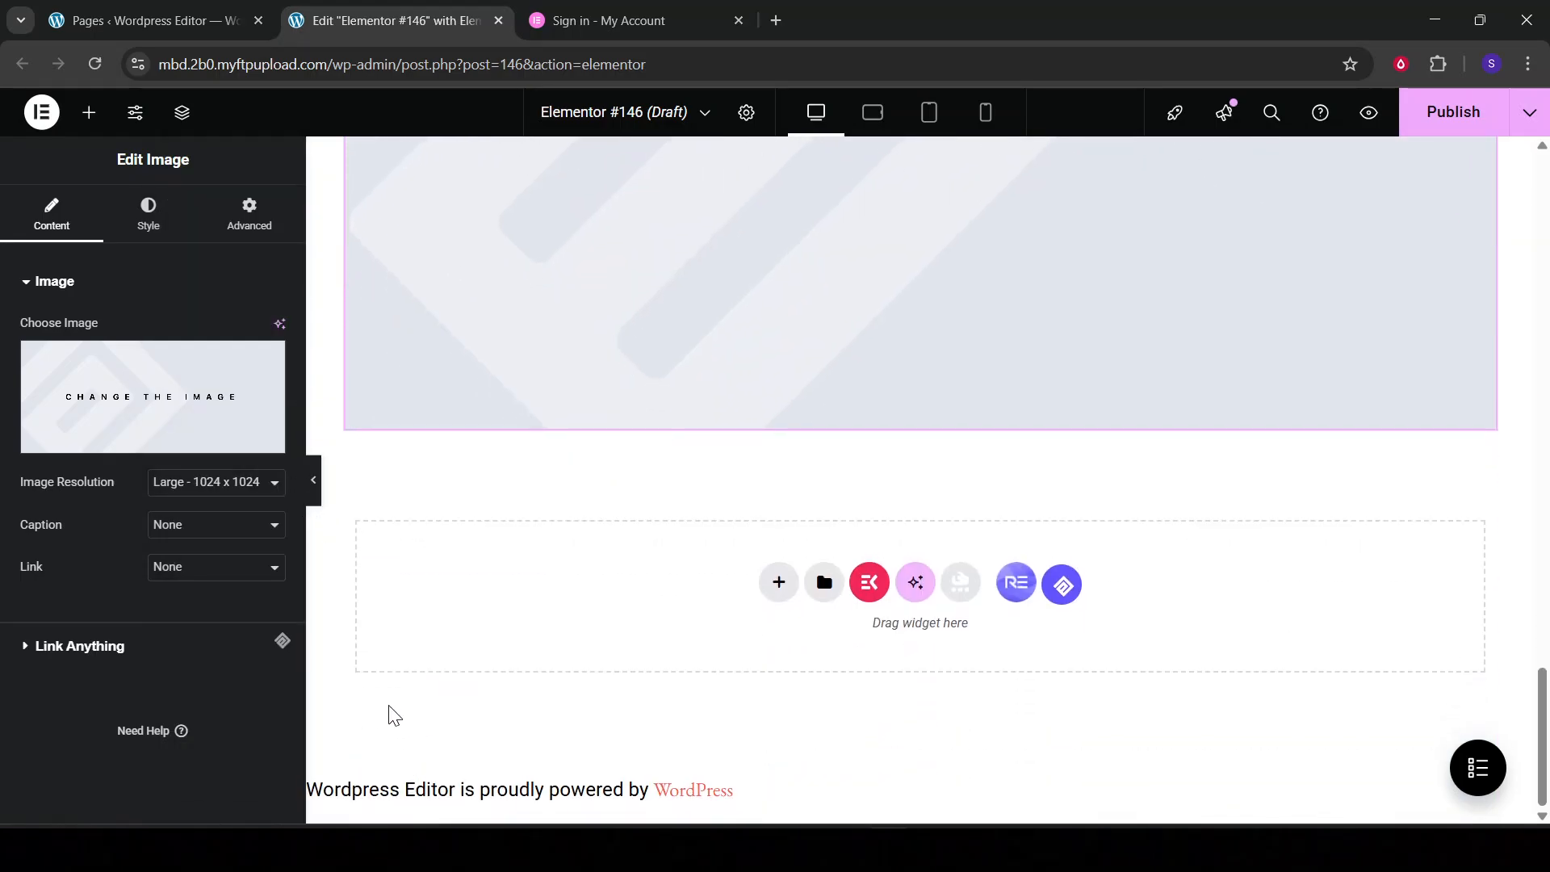
{"action": "left_click", "coordinate": [394, 715]}
{"action": "left_click_drag", "start_coordinate": [68, 547], "coordinate": [439, 405]}
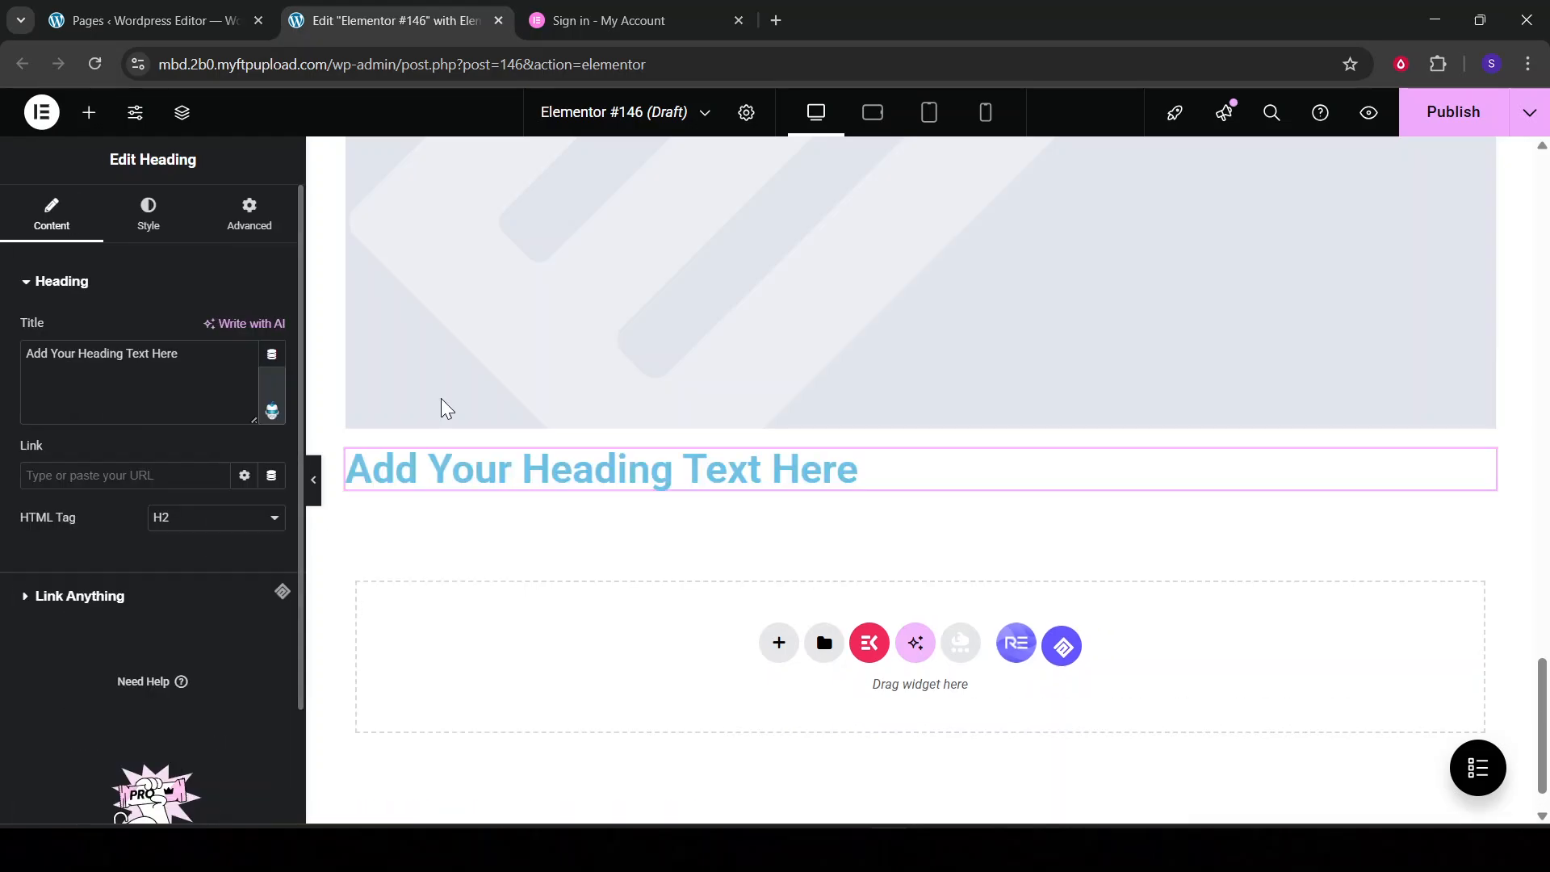
Open Elementor AI for writing the new heading's title and highlight the dialog's introductory headline
{"action": "left_click", "coordinate": [248, 325]}
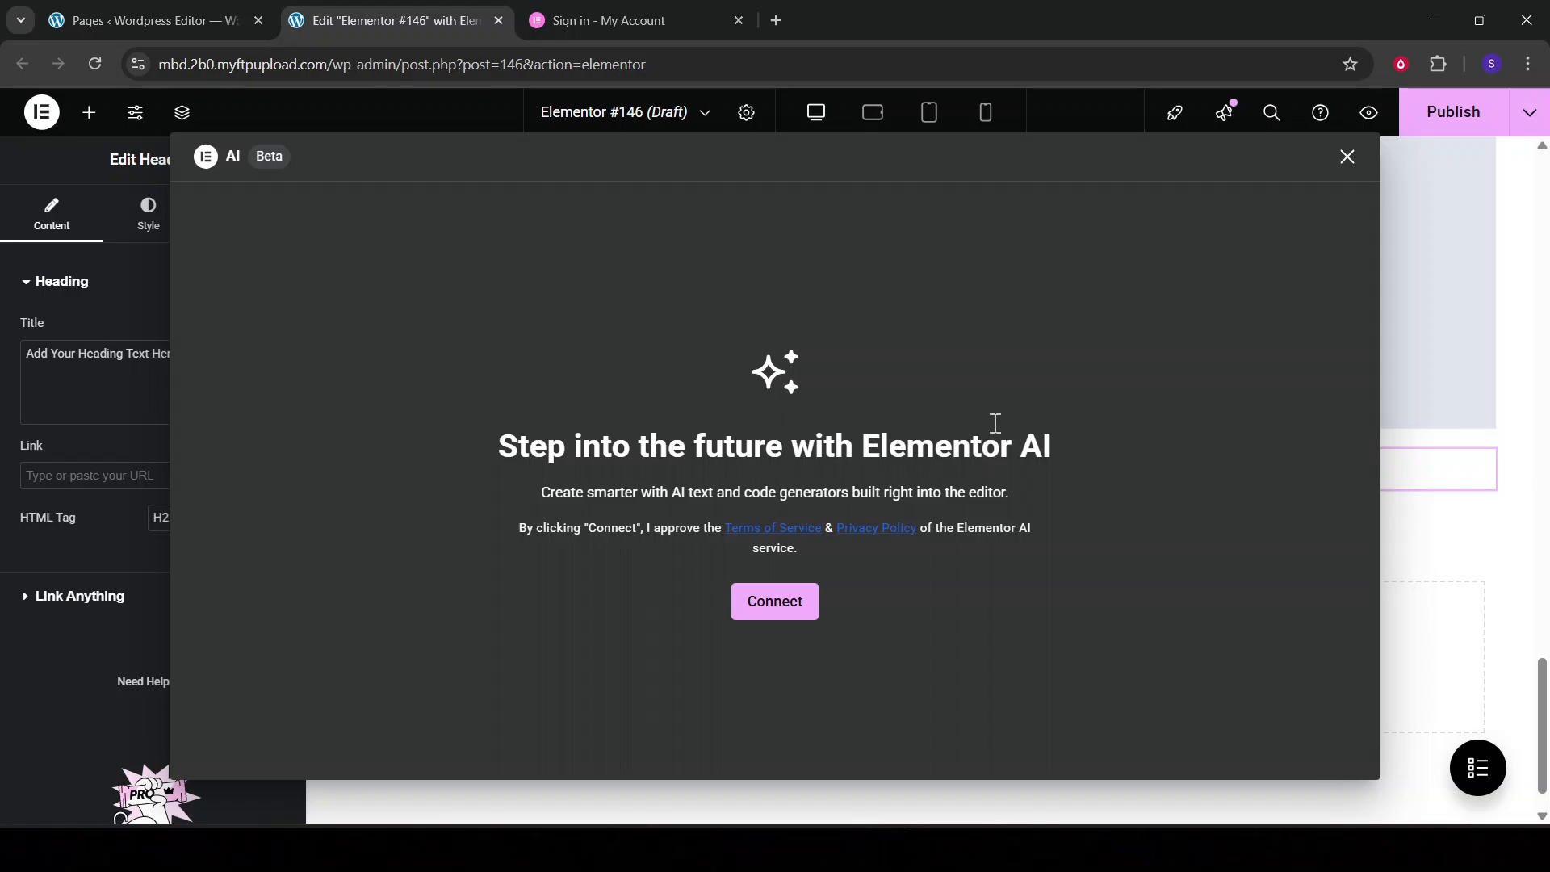
{"action": "left_click_drag", "start_coordinate": [1065, 453], "coordinate": [521, 460]}
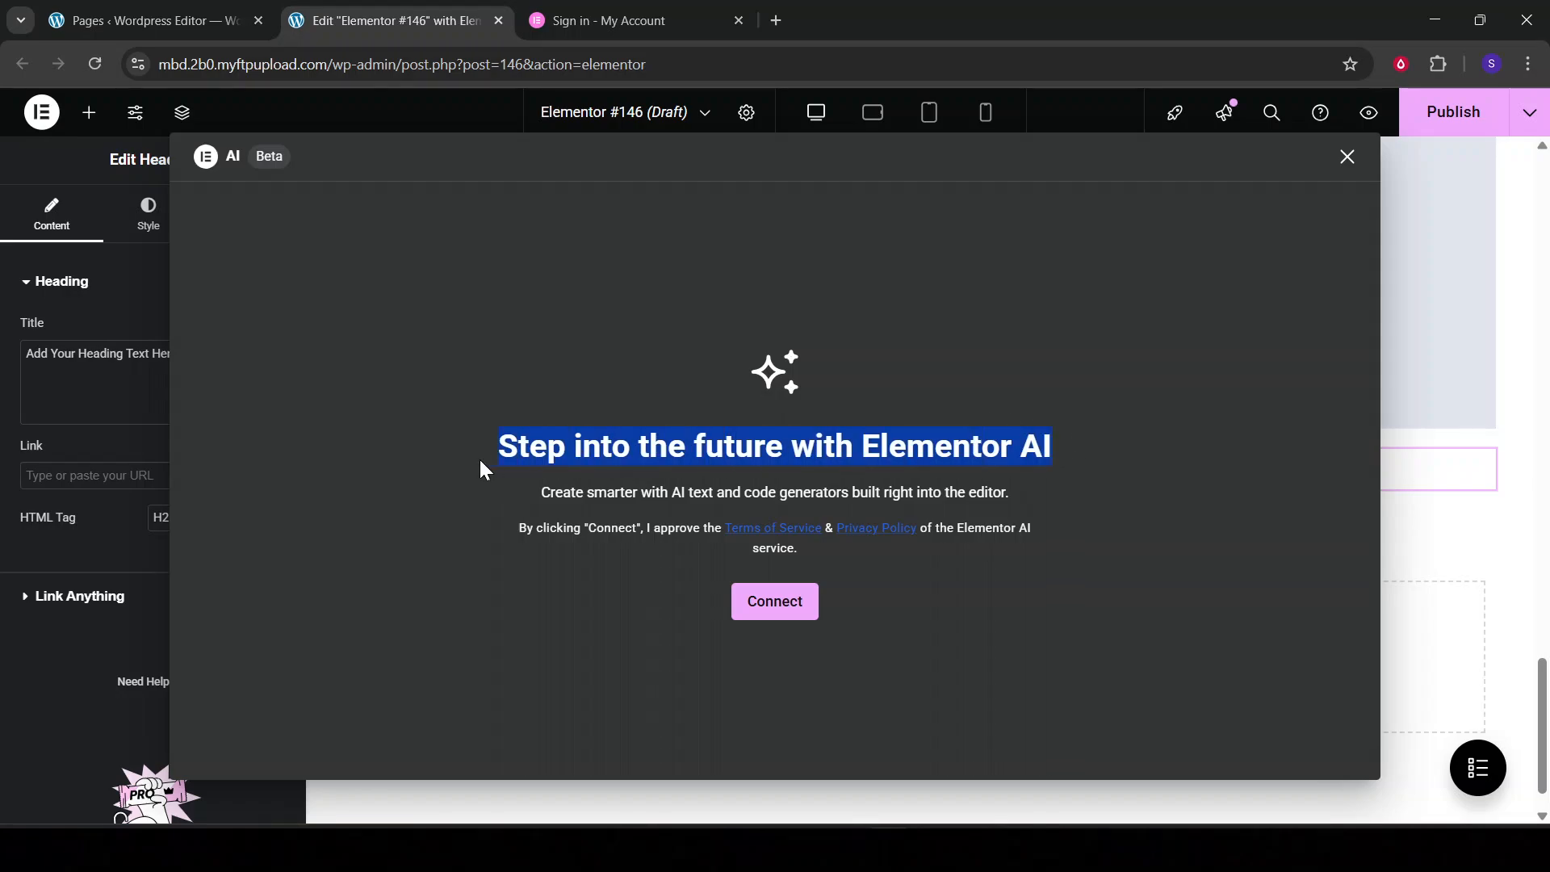